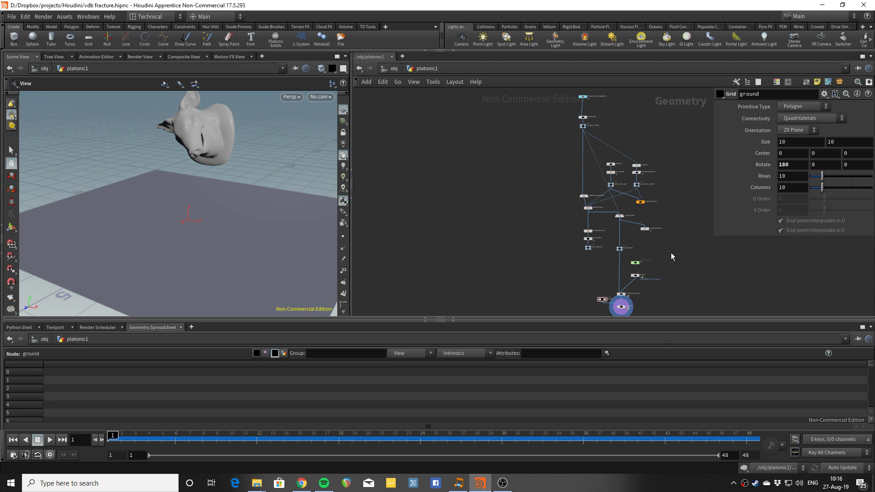
# Play the fracture simulation and return the timeline to frame 1
pyautogui.press('Up')
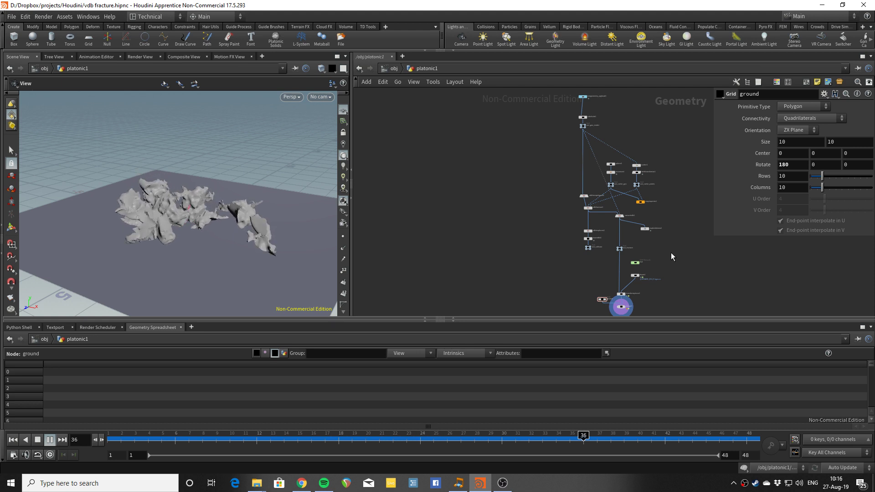
pyautogui.hotkey('ctrl', 'Up')
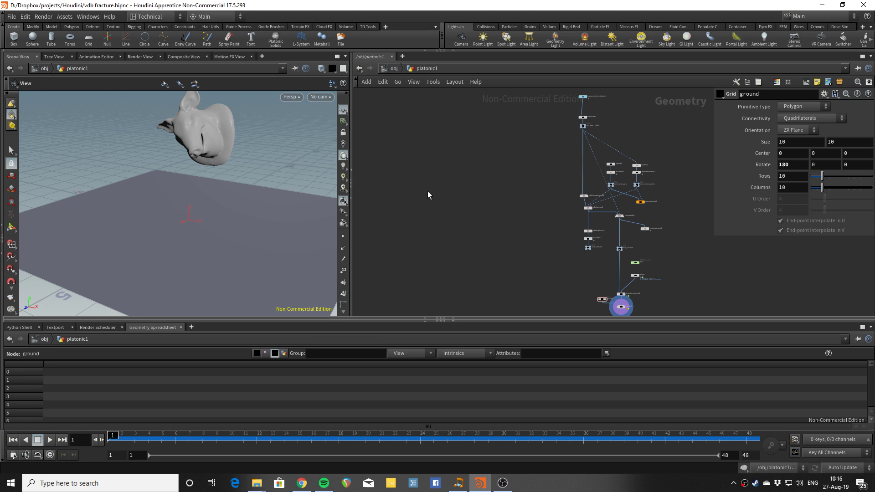
pyautogui.scroll(5, 487, 168)
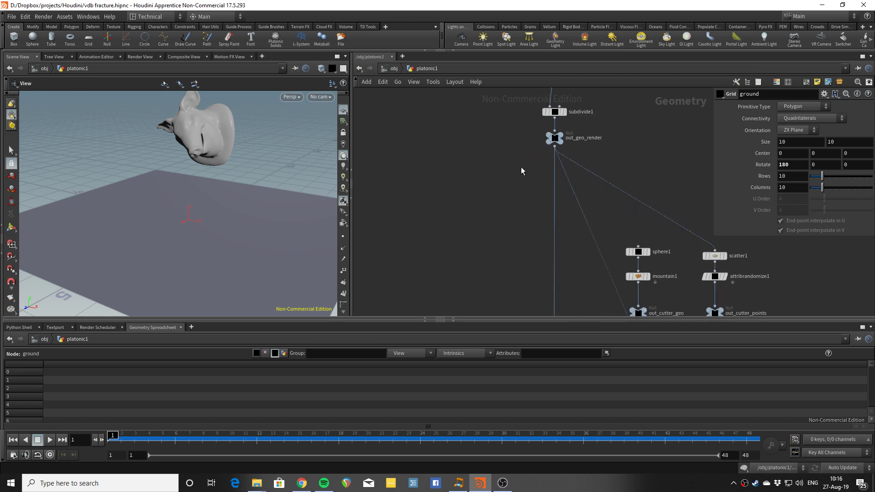
# Examine the unbroken pig head above the ground grid from several angles
pyautogui.moveTo(141, 160); pyautogui.dragTo(190, 168)
pyautogui.moveTo(191, 142); pyautogui.dragTo(190, 203, button='middle')
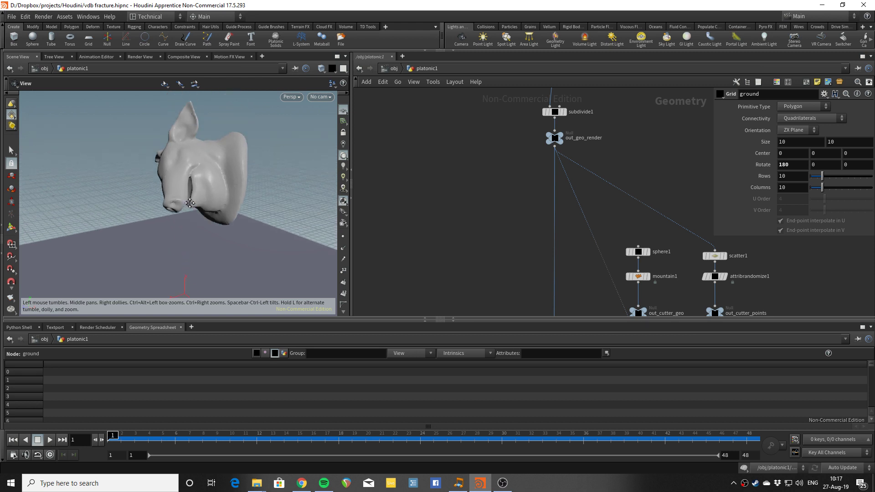
pyautogui.moveTo(189, 203); pyautogui.dragTo(209, 216)
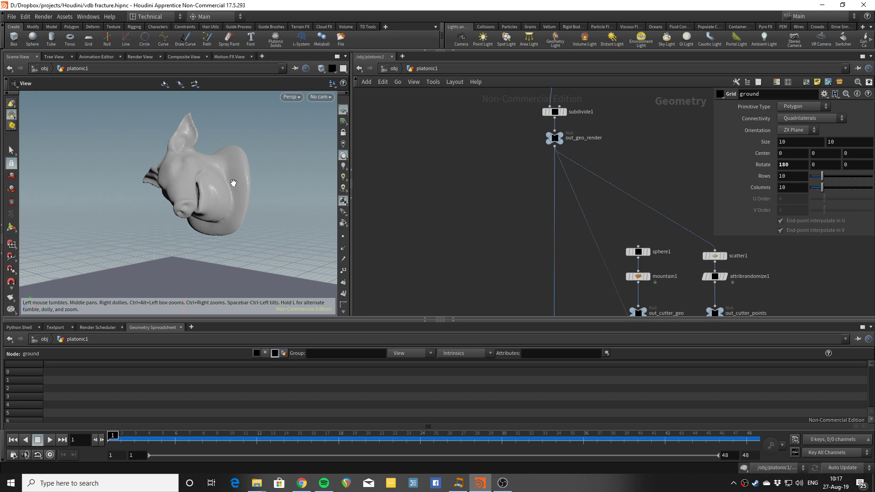
pyautogui.moveTo(233, 183); pyautogui.dragTo(233, 181, button='middle')
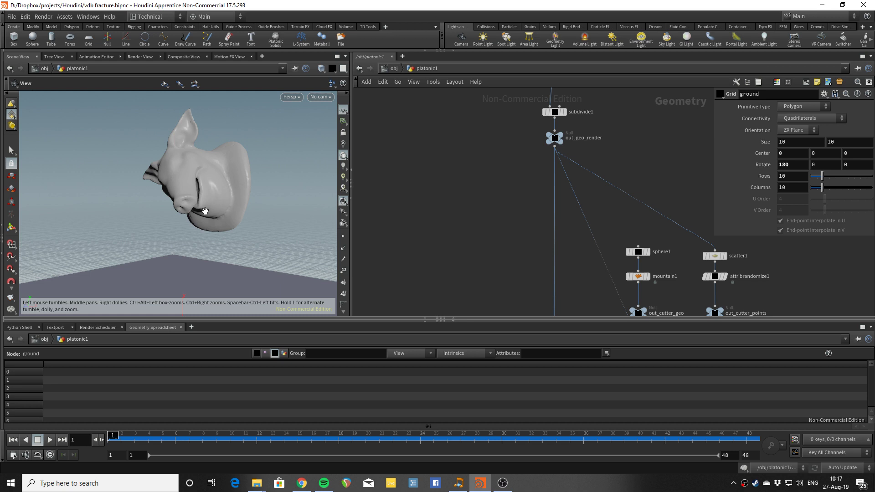
pyautogui.moveTo(205, 210); pyautogui.dragTo(223, 226)
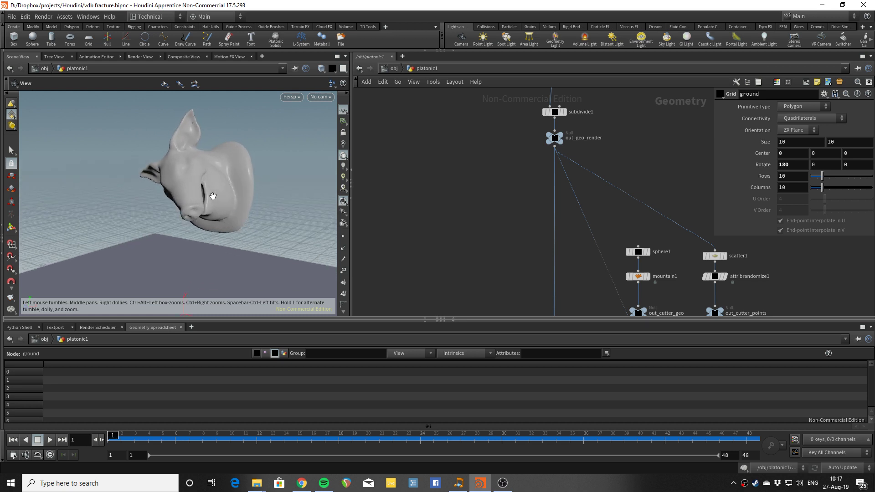
pyautogui.moveTo(206, 201); pyautogui.dragTo(222, 213)
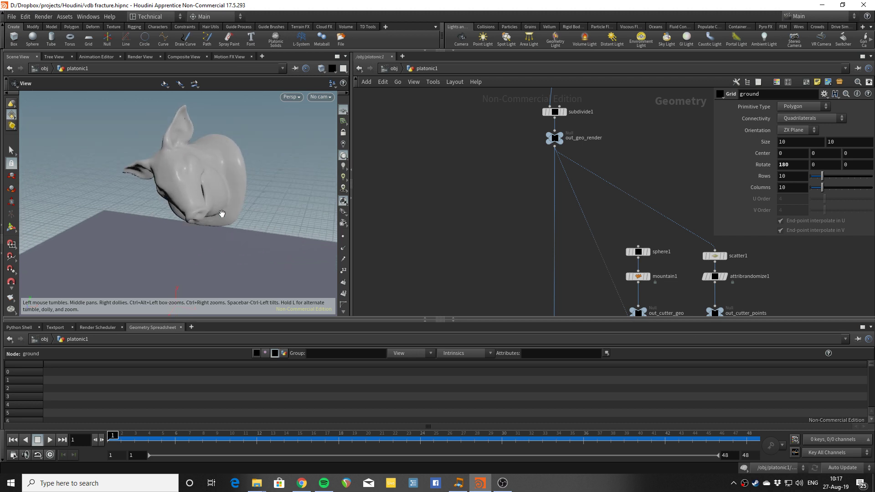
pyautogui.moveTo(223, 218)
pyautogui.mouseDown()
pyautogui.moveTo(182, 211)
pyautogui.moveTo(206, 220)
pyautogui.mouseUp()
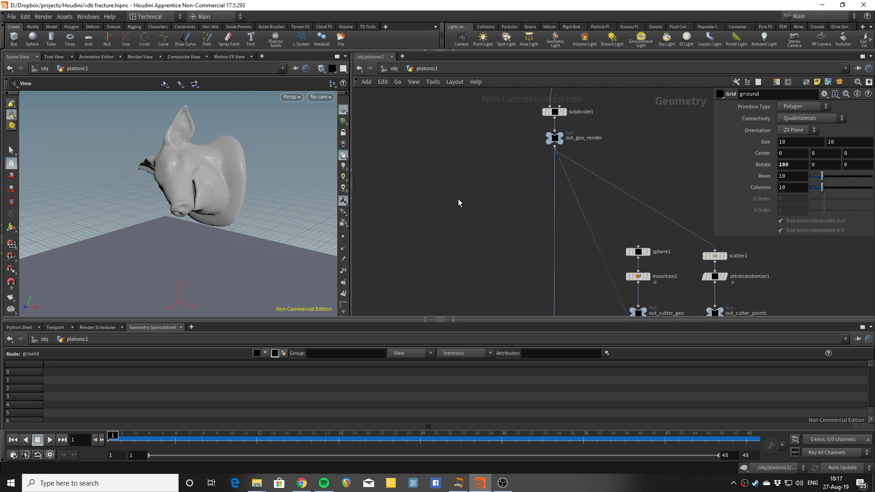
pyautogui.scroll(-3, 477, 195)
pyautogui.moveTo(140, 175); pyautogui.dragTo(219, 177)
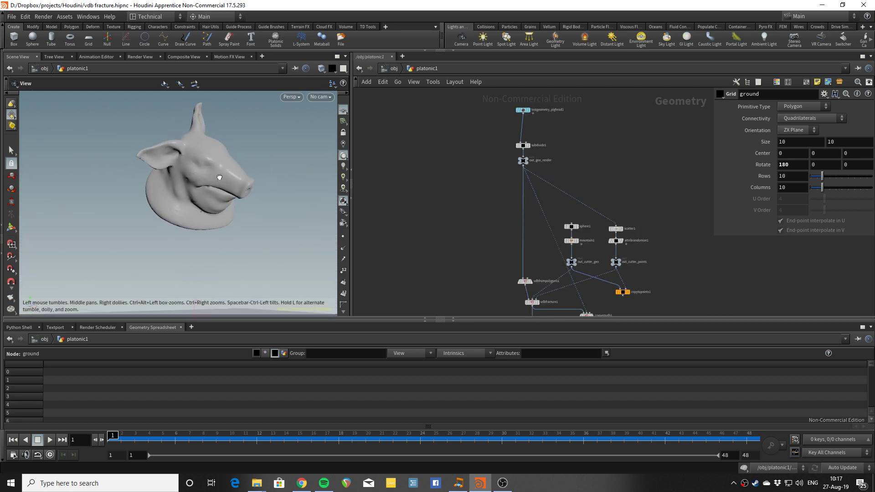
pyautogui.click(857, 406)
pyautogui.moveTo(265, 203); pyautogui.dragTo(182, 235)
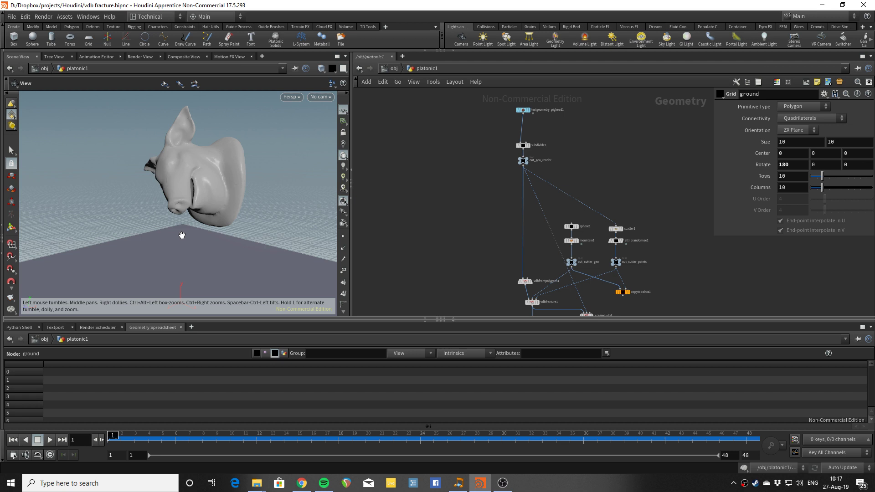
# Display the testgeometry_pighead1 node's output and view the source pig head
pyautogui.scroll(5, 505, 195)
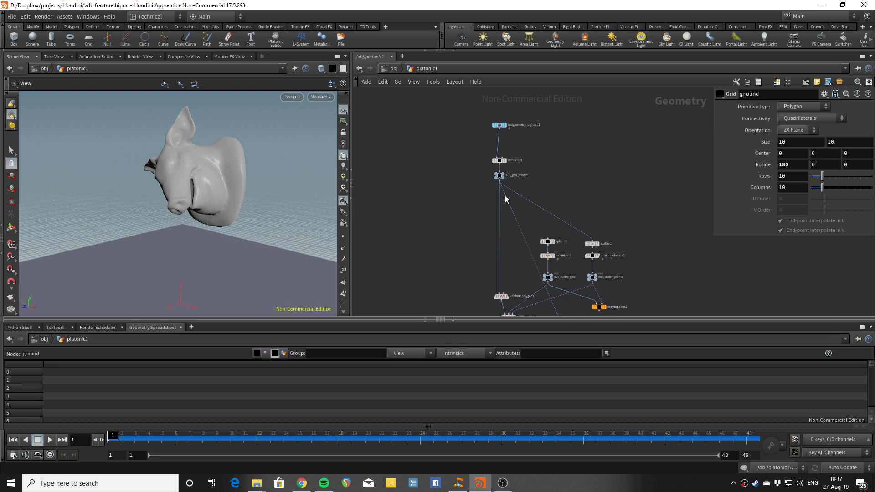
pyautogui.moveTo(574, 122); pyautogui.dragTo(577, 173, button='middle')
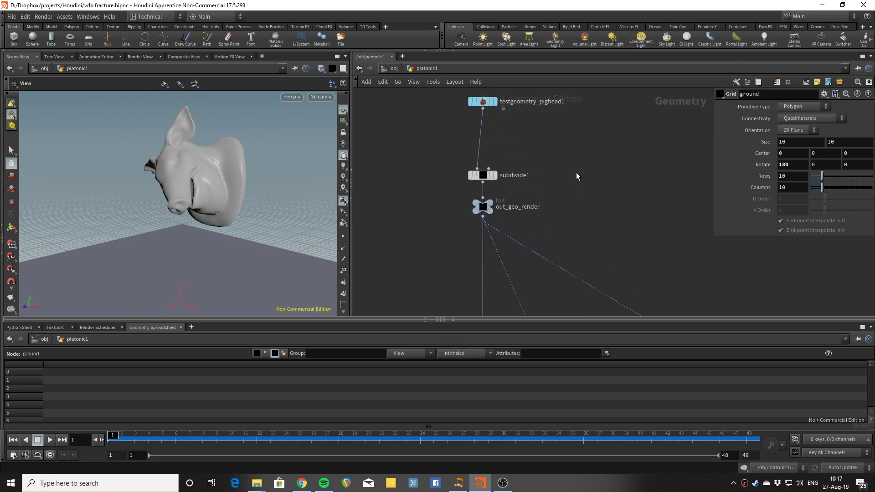
pyautogui.click(494, 101)
pyautogui.moveTo(223, 200); pyautogui.dragTo(269, 199)
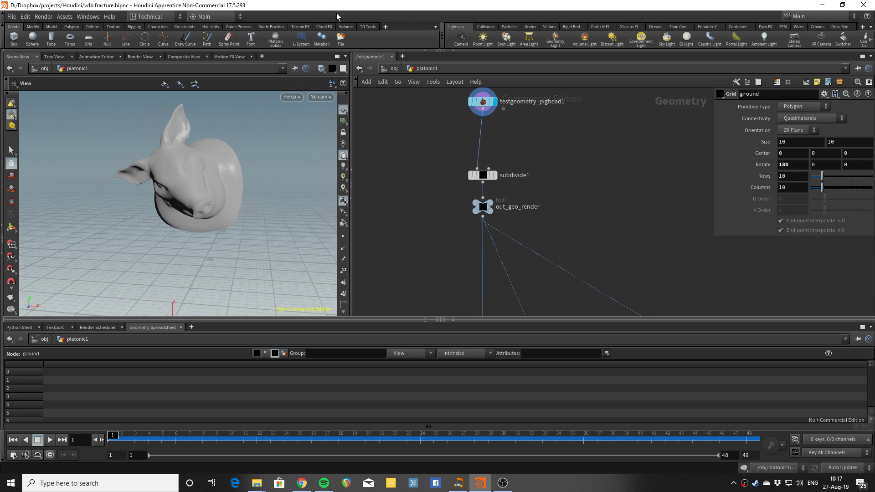
# Set the viewport shading to Smooth Wire Shaded and inspect the pig head's mesh
pyautogui.click(322, 68)
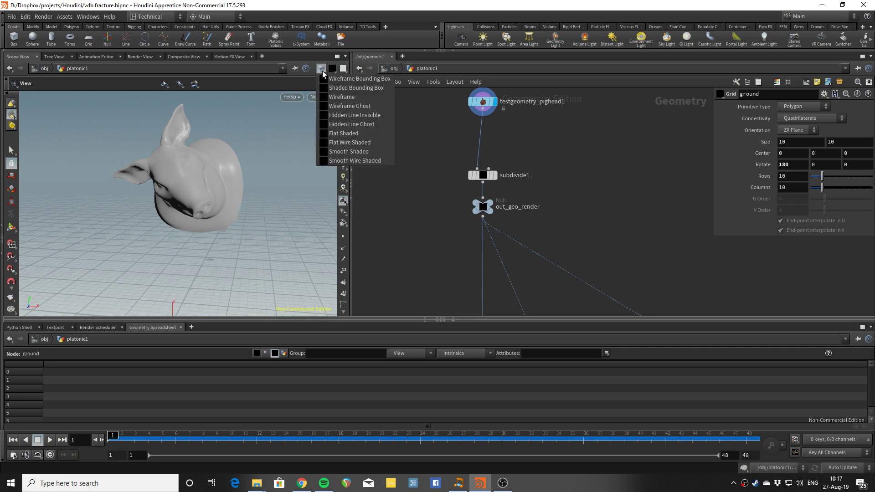
pyautogui.click(355, 161)
pyautogui.moveTo(205, 195); pyautogui.dragTo(255, 192)
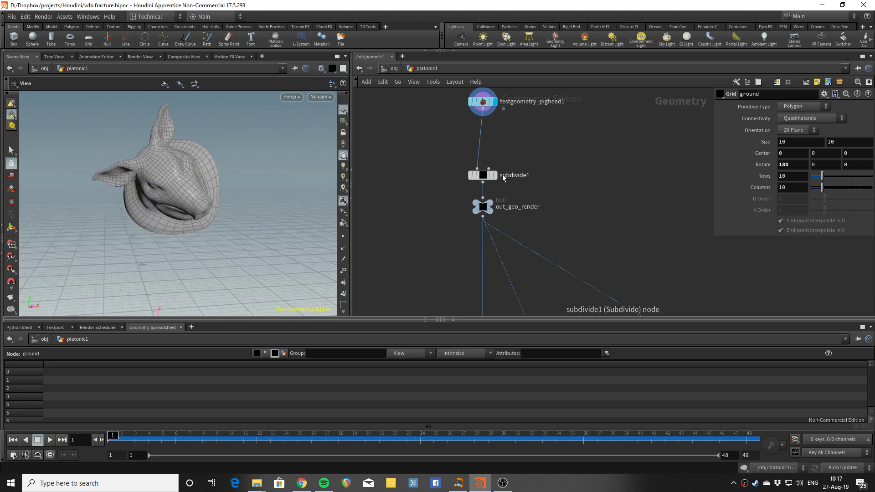
# Display the output of subdivide1 and the out_geo_render null to inspect the subdivided mesh
pyautogui.click(495, 176)
pyautogui.moveTo(157, 217); pyautogui.dragTo(210, 182)
pyautogui.click(491, 201)
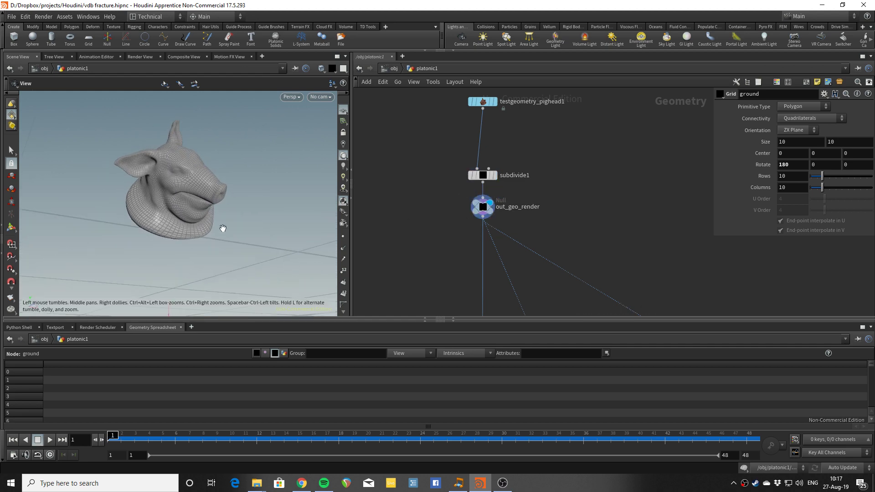
# Display the vdbfrompolygons1 node, open its parameters and inspect the VDB version of the pig head
pyautogui.scroll(-2, 223, 229)
pyautogui.scroll(-3, 547, 190)
pyautogui.moveTo(499, 282); pyautogui.dragTo(510, 166, button='middle')
pyautogui.scroll(3, 519, 158)
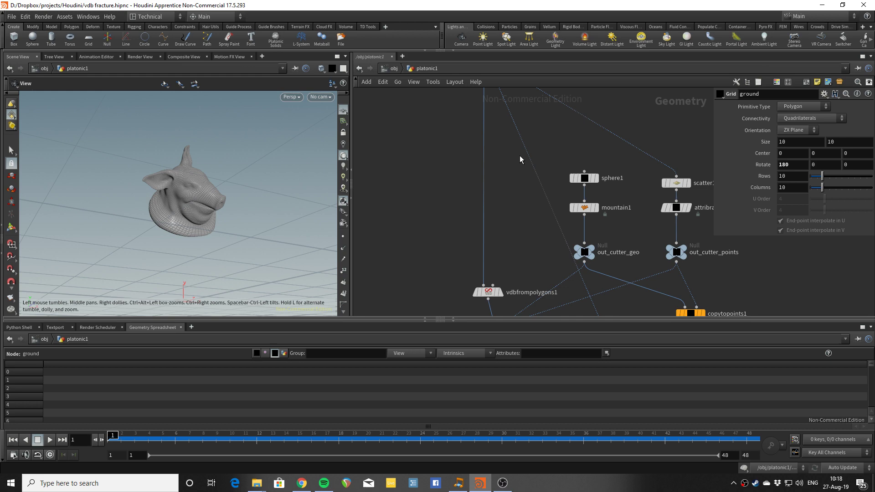
pyautogui.moveTo(522, 261); pyautogui.dragTo(476, 162, button='middle')
pyautogui.scroll(3, 511, 214)
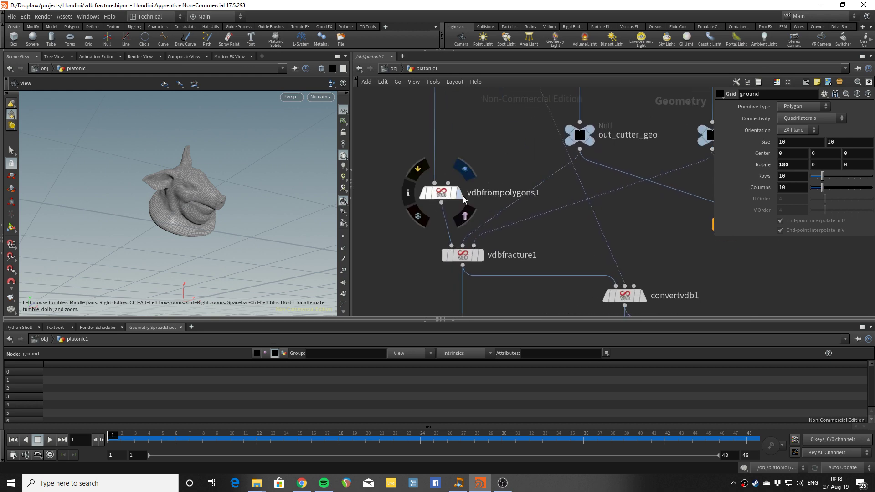
pyautogui.click(460, 195)
pyautogui.moveTo(211, 203); pyautogui.dragTo(177, 181)
pyautogui.scroll(3, 188, 188)
pyautogui.click(443, 199)
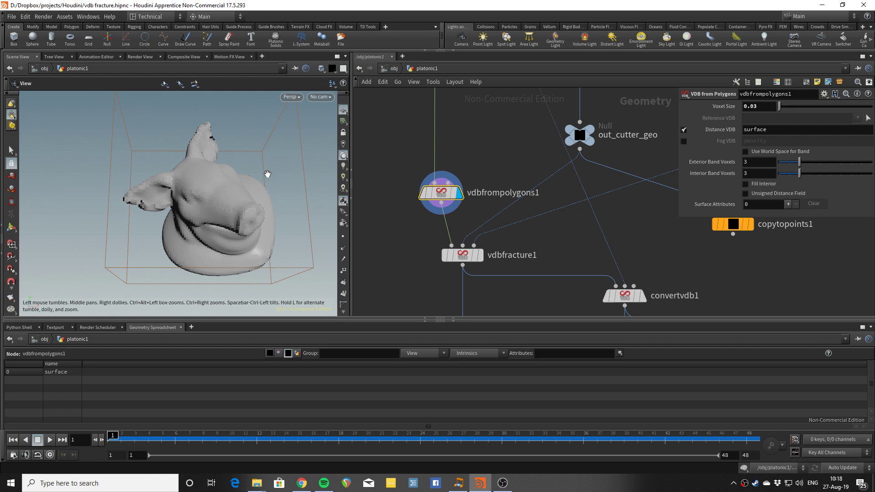
pyautogui.moveTo(268, 174)
pyautogui.mouseDown()
pyautogui.moveTo(254, 201)
pyautogui.moveTo(220, 209)
pyautogui.moveTo(243, 193)
pyautogui.moveTo(237, 182)
pyautogui.moveTo(274, 162)
pyautogui.mouseUp()
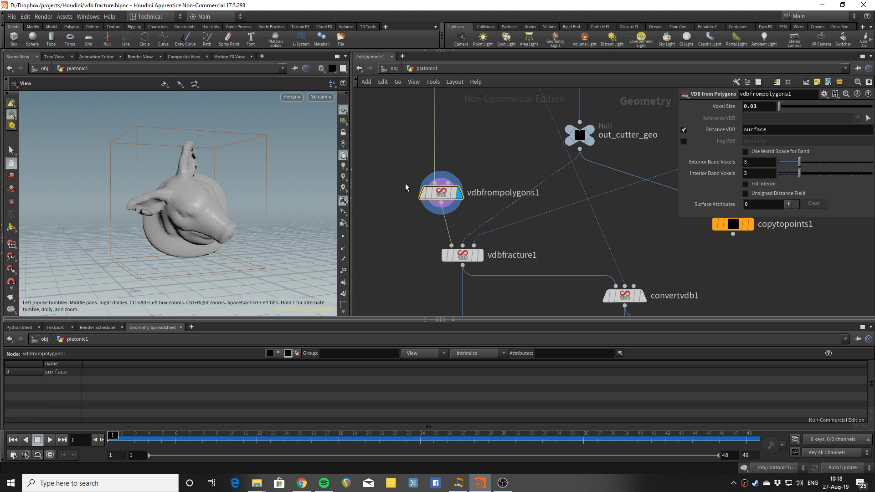
# Display the vdbfracture1 node, open its parameters and inspect the fractured VDB pieces
pyautogui.scroll(-4, 487, 169)
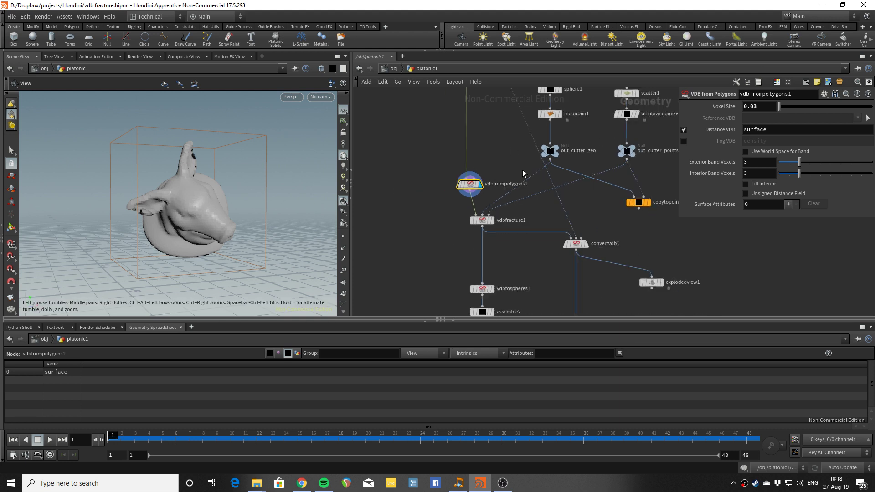
pyautogui.moveTo(523, 170); pyautogui.dragTo(469, 228, button='middle')
pyautogui.scroll(2, 434, 313)
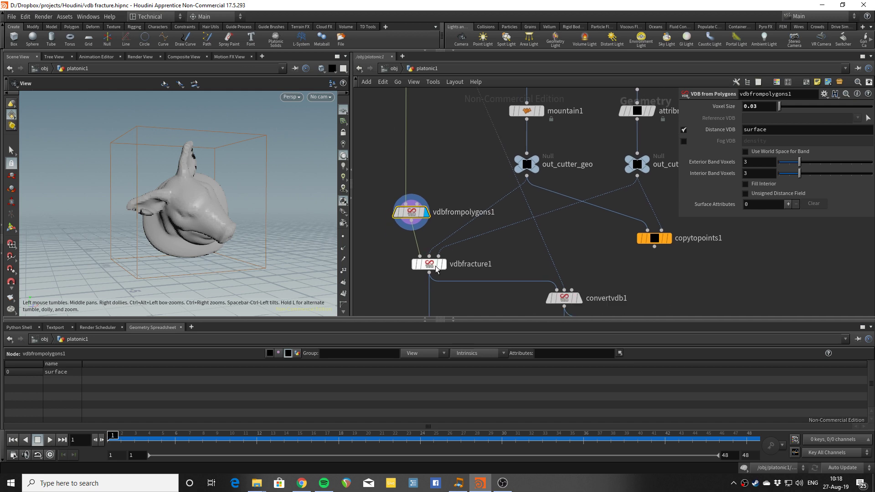
pyautogui.click(442, 268)
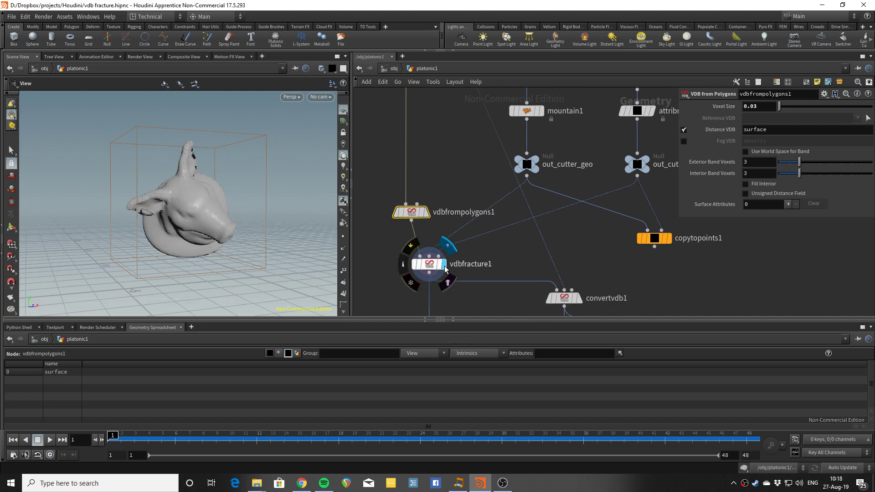
pyautogui.click(430, 266)
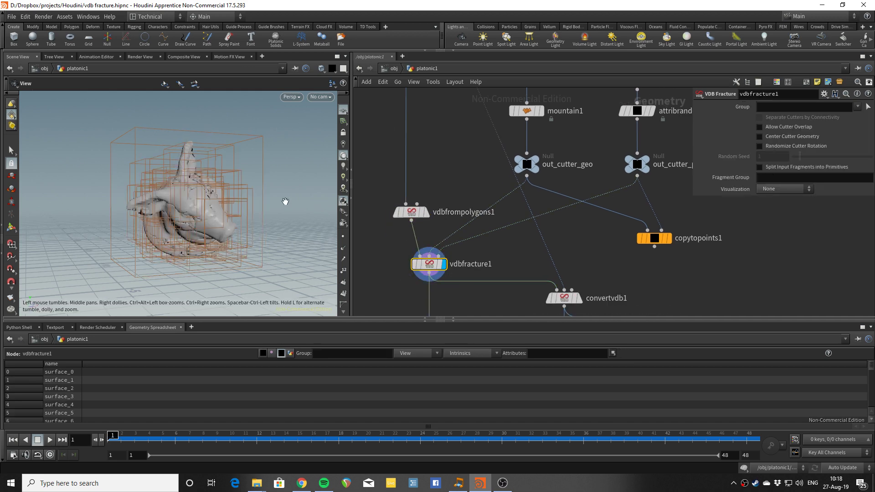
pyautogui.moveTo(222, 172); pyautogui.dragTo(240, 219)
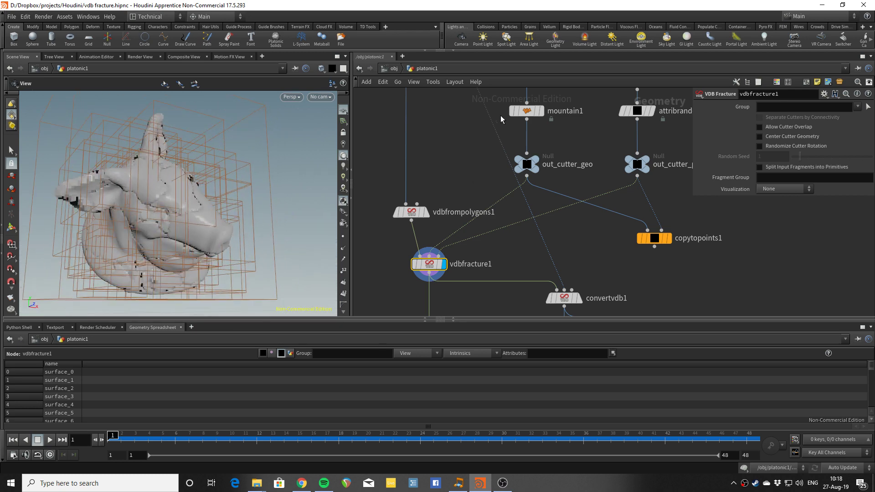
# Display the cutter geometry at sphere1 and mountain1, framing the sphere and inspecting the displaced shape
pyautogui.moveTo(484, 134); pyautogui.dragTo(428, 181, button='middle')
pyautogui.moveTo(491, 123)
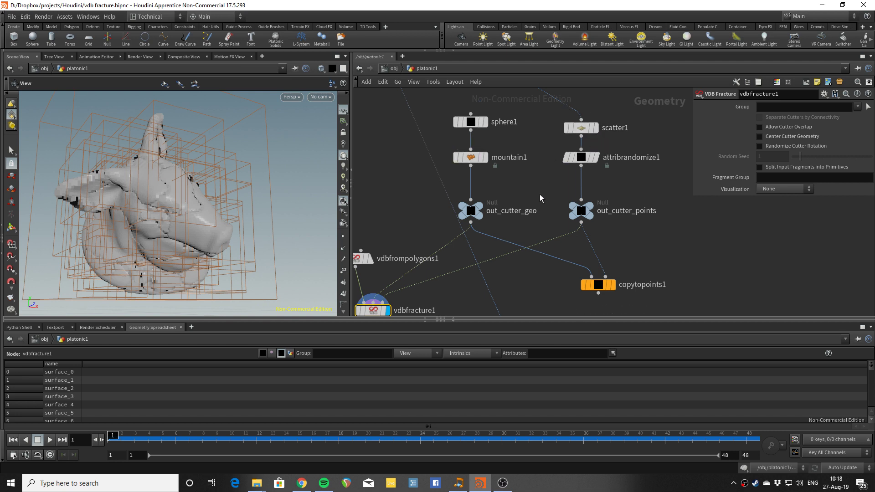
pyautogui.scroll(-1, 540, 168)
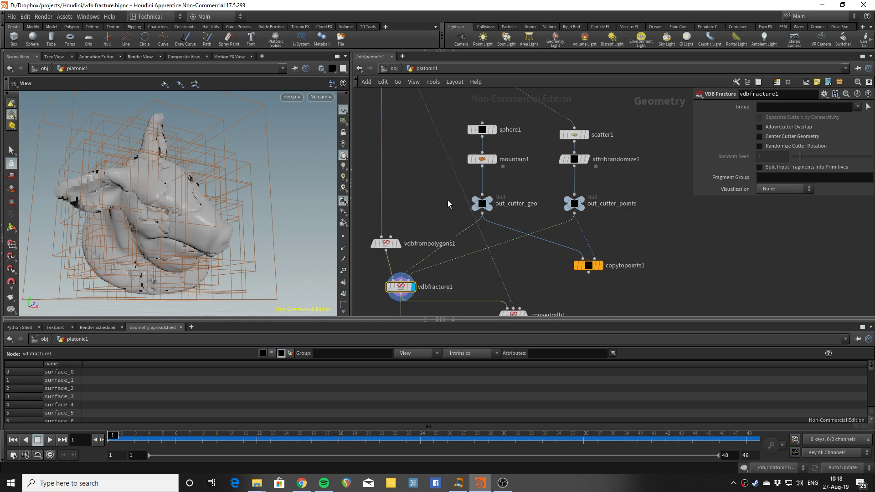
pyautogui.moveTo(437, 208); pyautogui.dragTo(440, 209, button='middle')
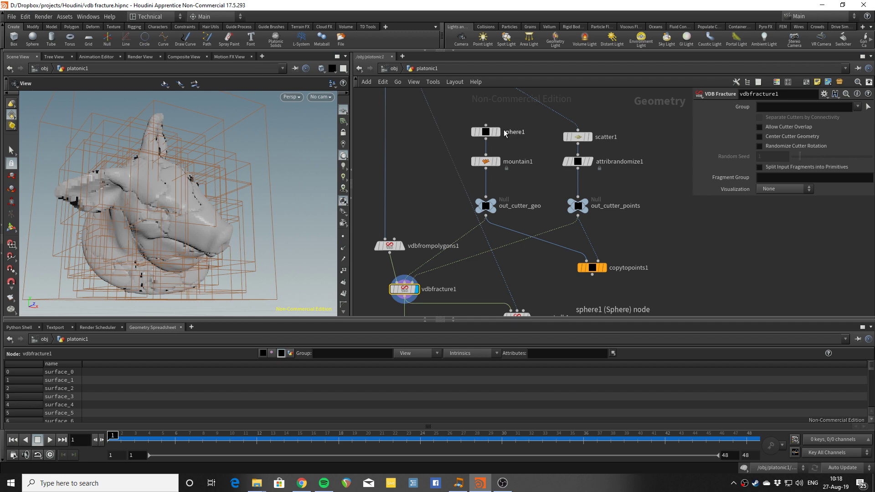
pyautogui.click(499, 132)
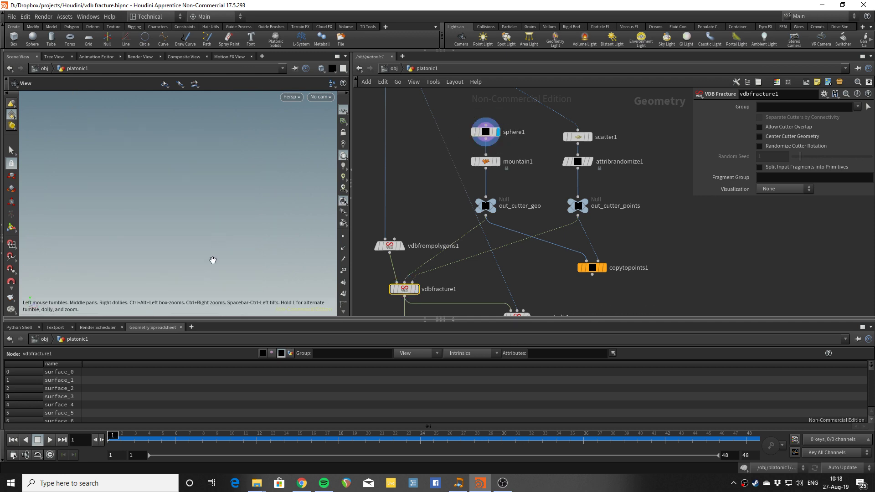
pyautogui.press('f')
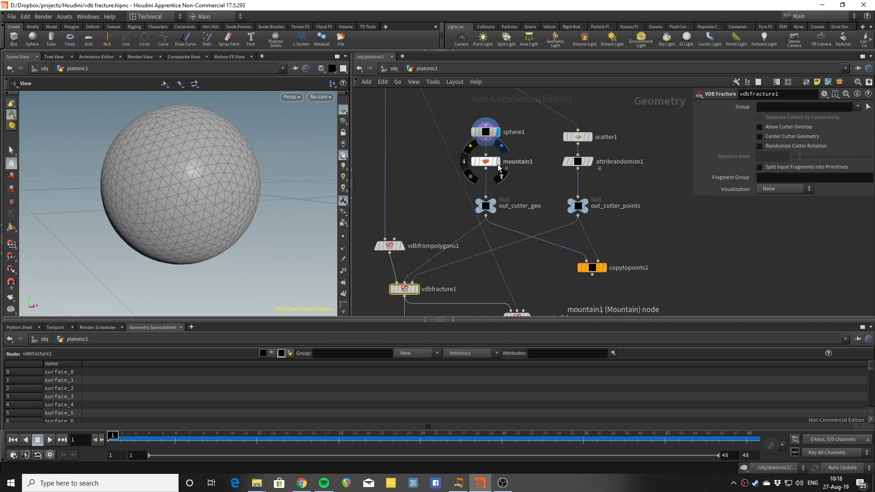
pyautogui.click(498, 161)
pyautogui.moveTo(183, 191); pyautogui.dragTo(273, 207)
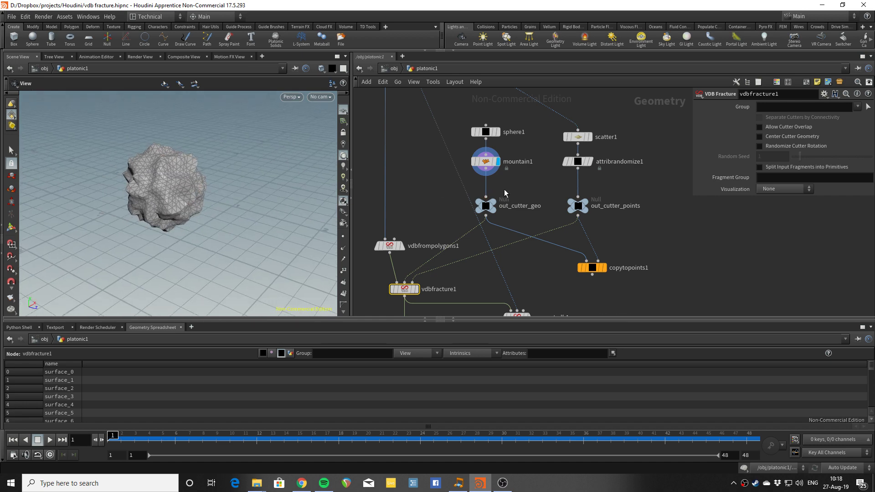
# Display the cutter points at scatter1 and attribrandomize1, framing them in the viewport
pyautogui.click(590, 137)
pyautogui.press('f')
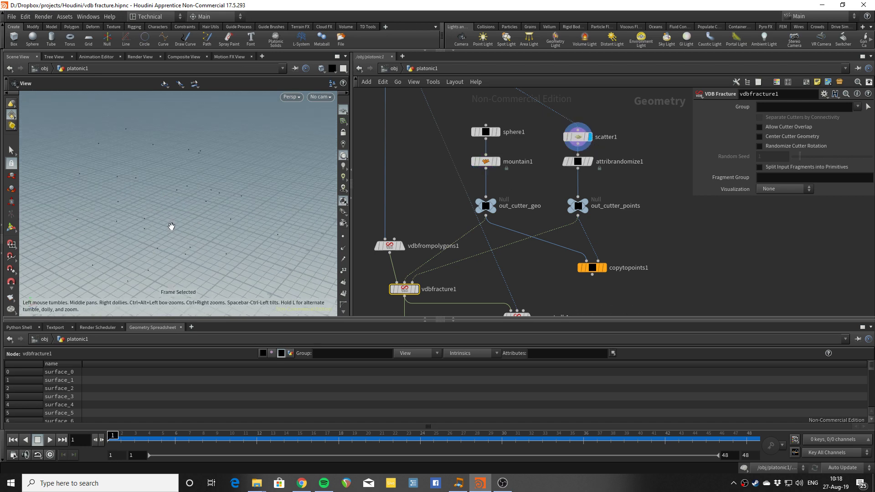
pyautogui.moveTo(171, 226); pyautogui.dragTo(169, 194)
pyautogui.moveTo(567, 171)
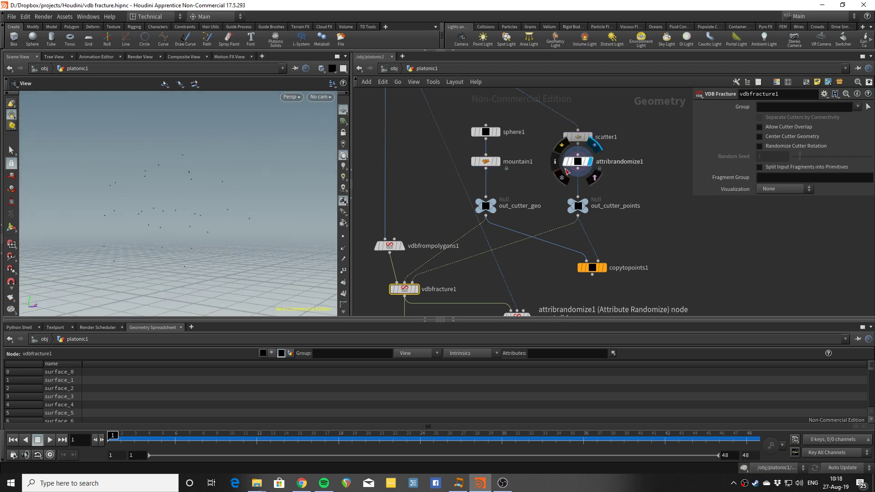
pyautogui.moveTo(176, 248); pyautogui.dragTo(182, 209)
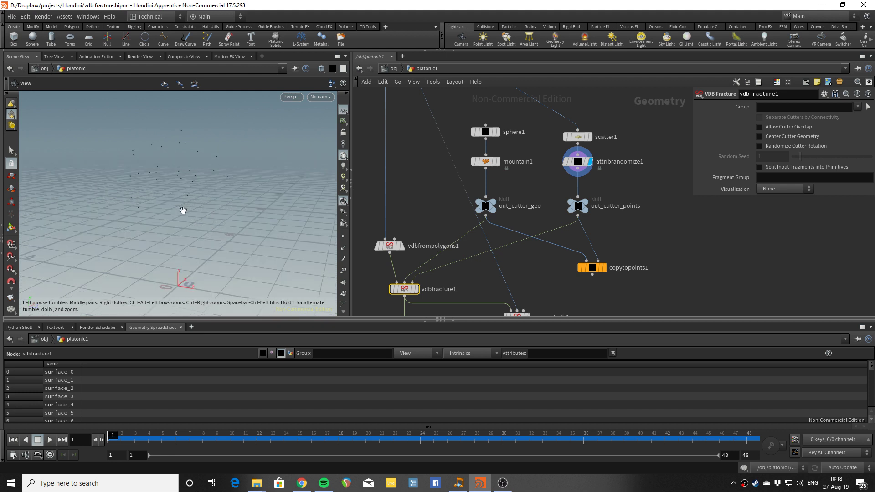
# Open the attribrandomize1 parameters and inspect the settings that randomize the cutter points
pyautogui.click(578, 161)
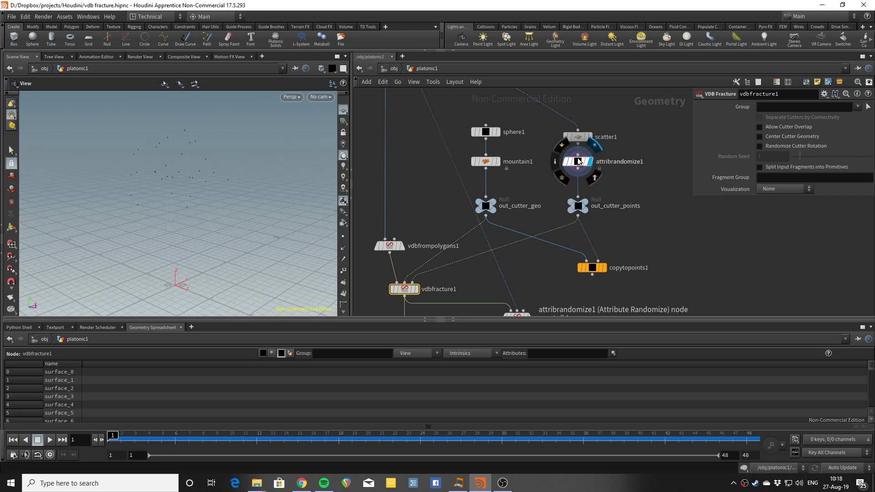
pyautogui.moveTo(502, 238); pyautogui.dragTo(531, 186, button='middle')
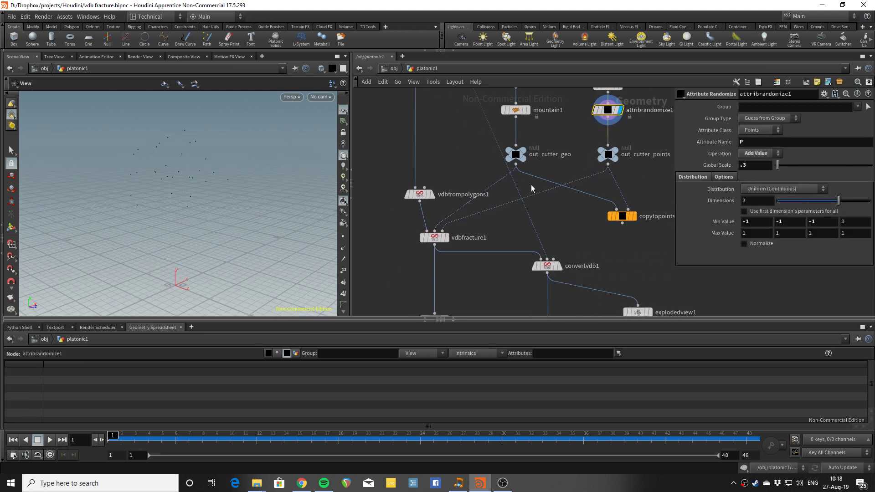
# Display vdbfracture1, set its Visualization to Pieces and inspect the coloured fragments of the pig head
pyautogui.click(447, 241)
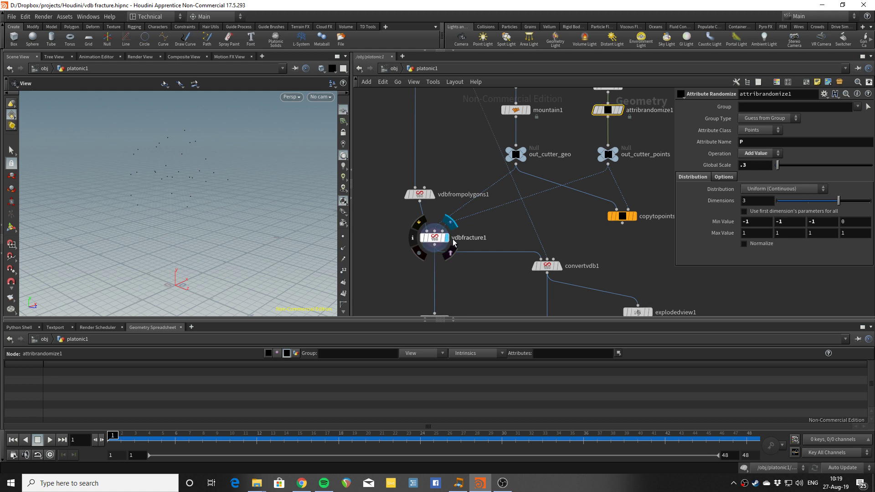
pyautogui.click(441, 235)
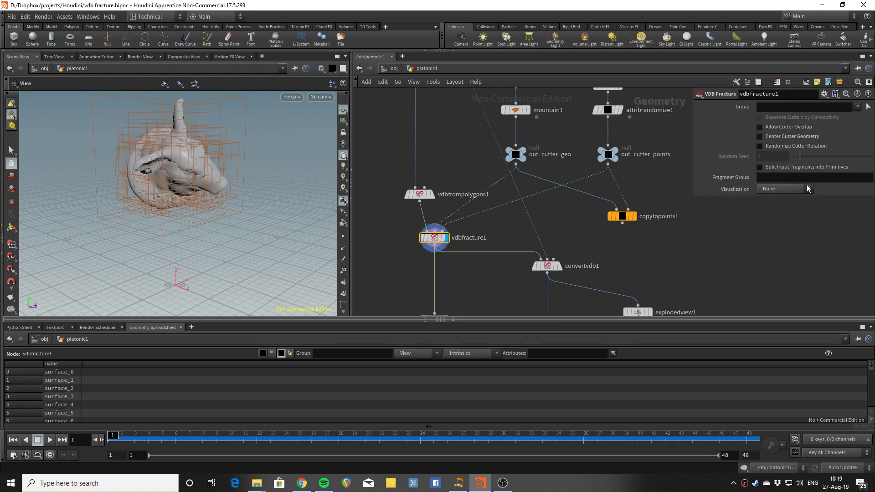
pyautogui.click(779, 189)
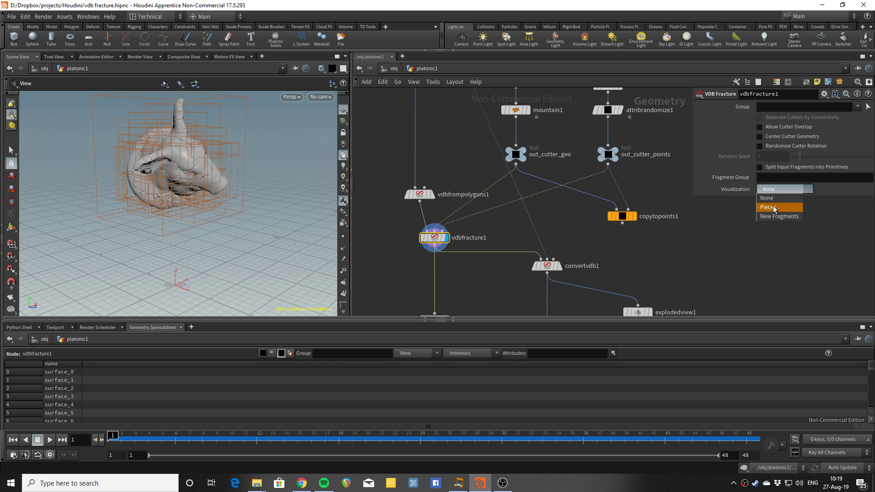
pyautogui.click(770, 208)
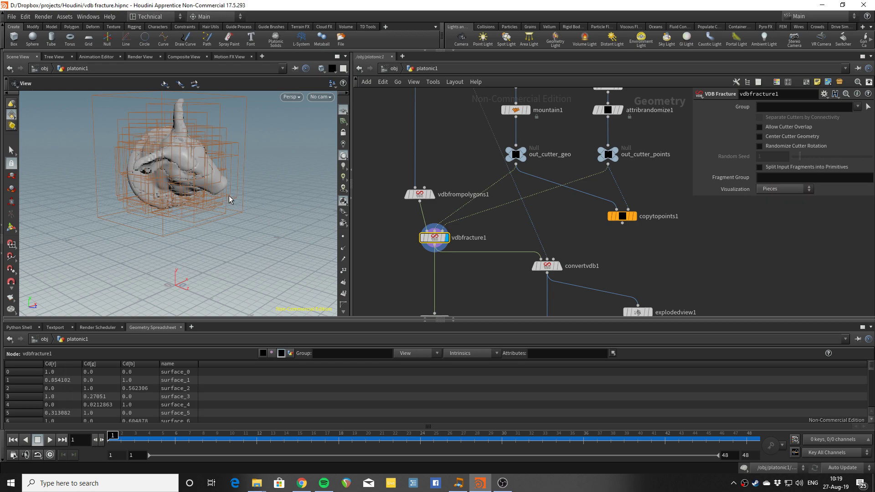
pyautogui.moveTo(214, 190); pyautogui.dragTo(137, 175)
pyautogui.moveTo(172, 149); pyautogui.dragTo(194, 167, button='right')
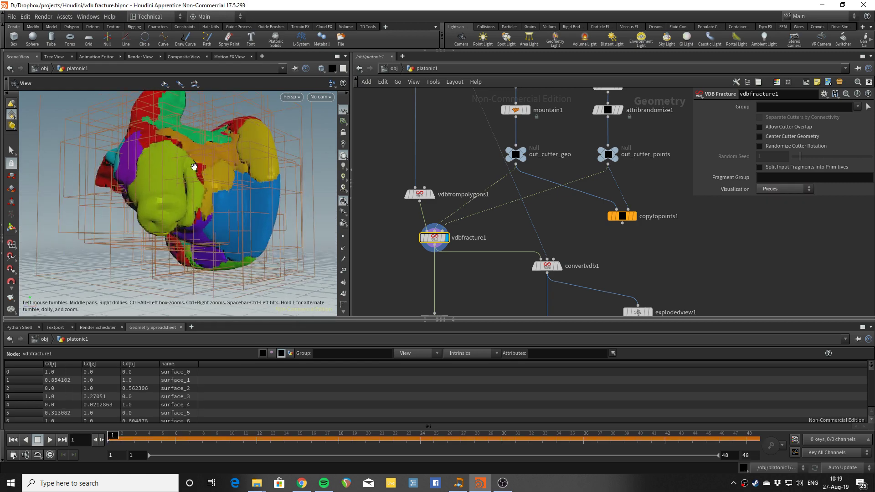
pyautogui.moveTo(213, 187); pyautogui.dragTo(292, 178)
# Display the vdbtospheres1 node and inspect the sphere-packed collision version of the fractured pieces from several angles
pyautogui.moveTo(483, 260); pyautogui.dragTo(449, 189, button='middle')
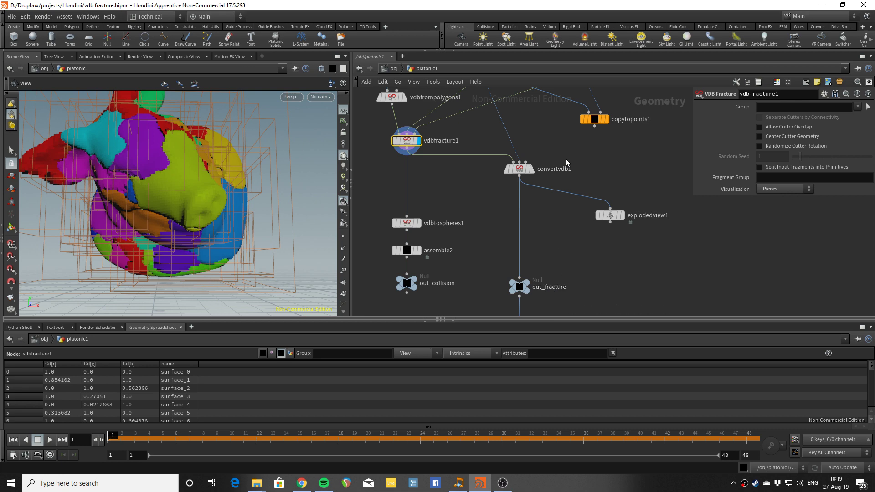
pyautogui.click(419, 224)
pyautogui.moveTo(150, 206); pyautogui.dragTo(196, 241)
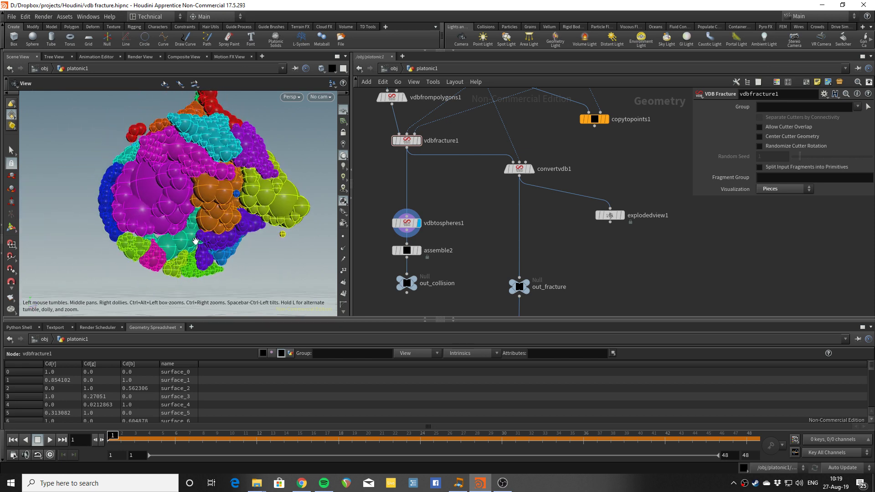
pyautogui.scroll(2, 412, 157)
pyautogui.moveTo(423, 158)
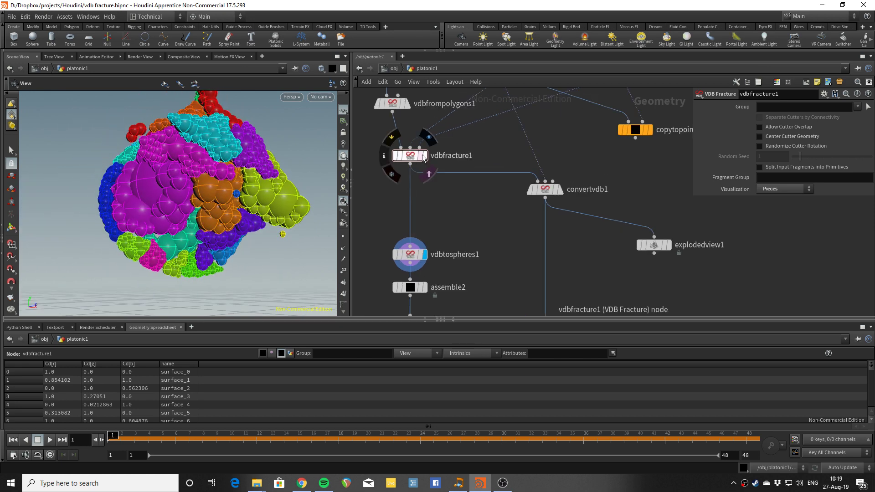
pyautogui.moveTo(310, 199); pyautogui.dragTo(180, 257)
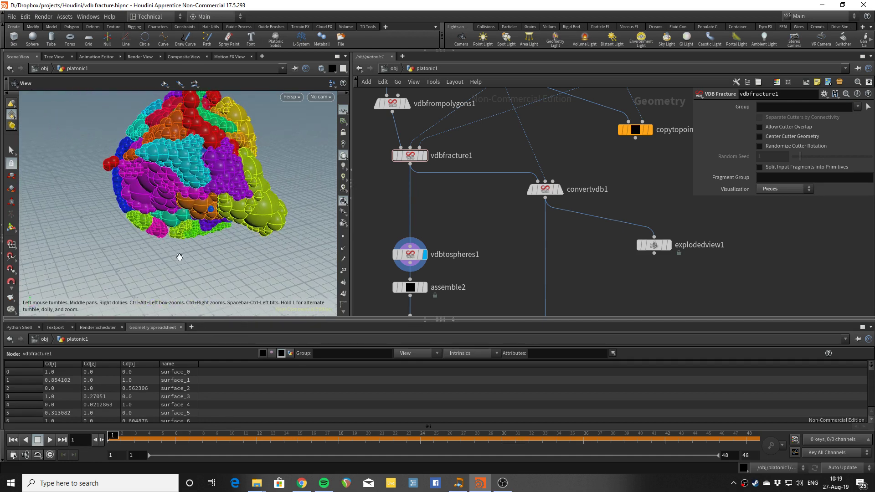
# Display the assemble2 node, open its parameters and inspect the packed collision spheres
pyautogui.moveTo(469, 241); pyautogui.dragTo(469, 199, button='middle')
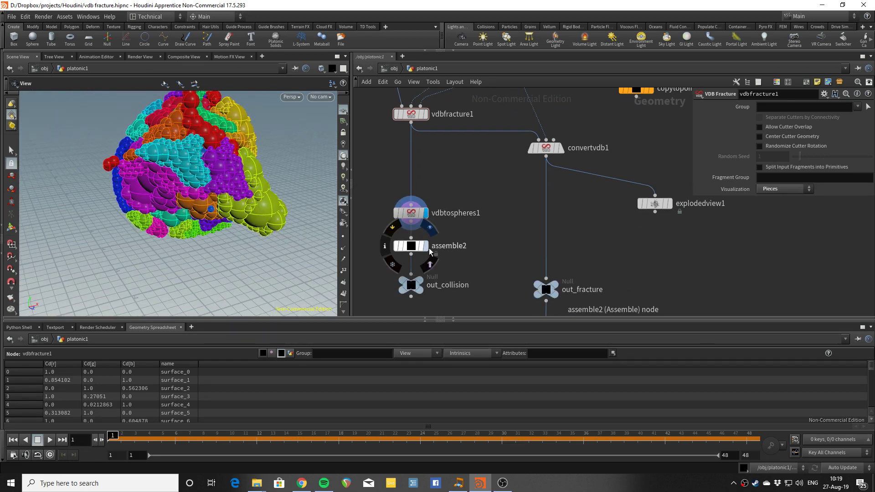
pyautogui.click(426, 247)
pyautogui.click(412, 246)
pyautogui.moveTo(269, 230); pyautogui.dragTo(253, 197)
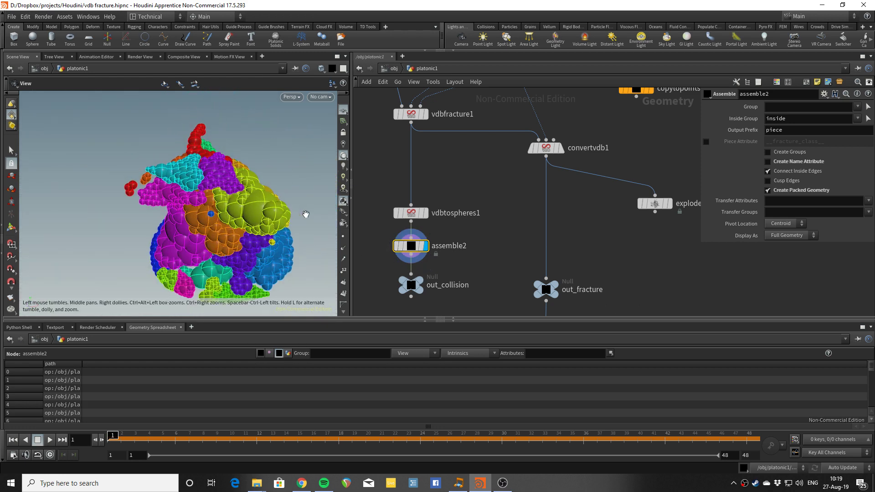
pyautogui.scroll(-2, 501, 234)
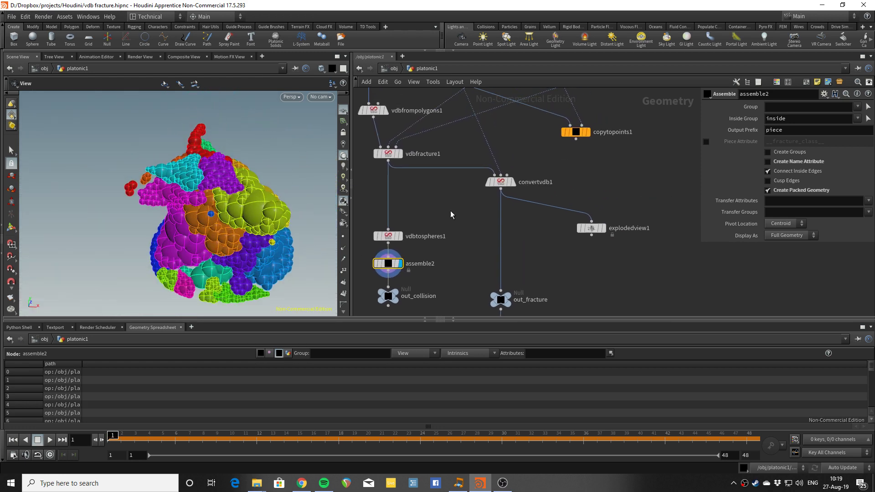
# Display the convertvdb1 node and inspect the fractured pieces converted to polygons up close
pyautogui.moveTo(485, 207); pyautogui.dragTo(473, 254, button='middle')
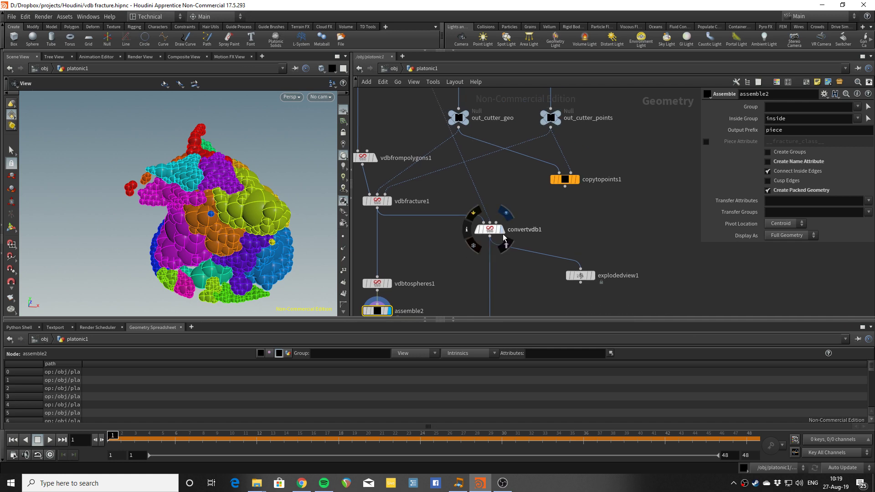
pyautogui.click(503, 232)
pyautogui.moveTo(258, 226)
pyautogui.mouseDown()
pyautogui.moveTo(225, 219)
pyautogui.moveTo(228, 229)
pyautogui.moveTo(268, 217)
pyautogui.mouseUp()
pyautogui.scroll(6, 246, 225)
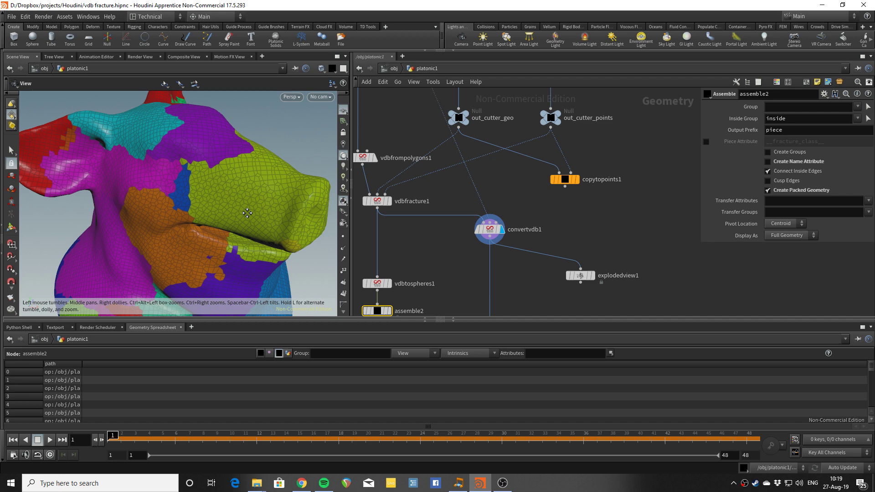
# Compare the original mesh with the fractured result by displaying subdivide1 and switching back to convertvdb1
pyautogui.moveTo(440, 196); pyautogui.dragTo(468, 258, button='middle')
pyautogui.scroll(-3, 425, 138)
pyautogui.moveTo(425, 137); pyautogui.dragTo(436, 266, button='middle')
pyautogui.scroll(-2, 439, 209)
pyautogui.scroll(2, 438, 179)
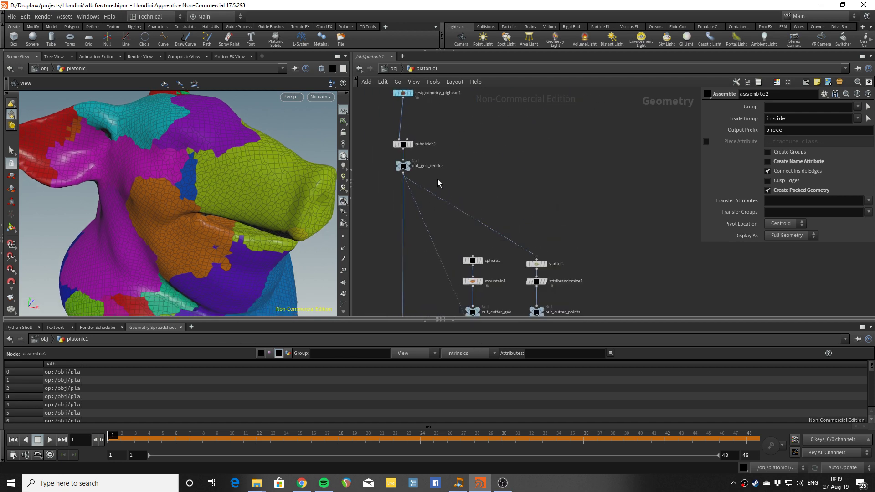
pyautogui.click(412, 144)
pyautogui.moveTo(431, 230); pyautogui.dragTo(426, 91, button='middle')
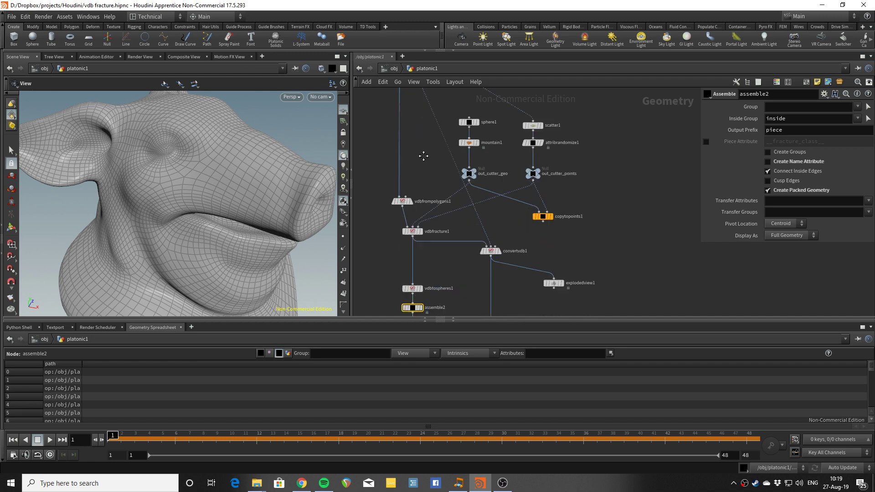
pyautogui.moveTo(424, 157); pyautogui.dragTo(416, 119, button='middle')
pyautogui.scroll(3, 490, 199)
pyautogui.click(490, 219)
# Trace the reference geometry connection into convertvdb1, open its parameters and examine the Sharpen Features option
pyautogui.moveTo(428, 161); pyautogui.dragTo(447, 238, button='middle')
pyautogui.scroll(-3, 442, 225)
pyautogui.scroll(-1, 442, 246)
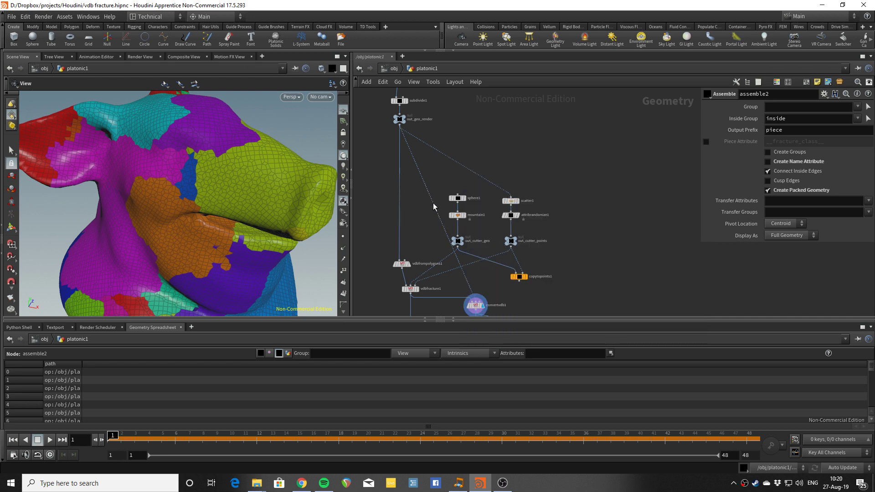
pyautogui.moveTo(437, 230); pyautogui.dragTo(434, 235, button='middle')
pyautogui.scroll(5, 434, 235)
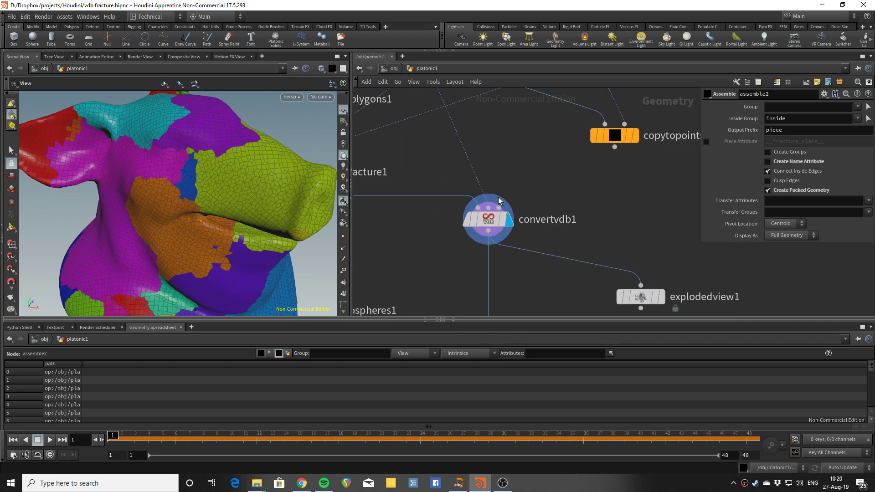
pyautogui.click(490, 223)
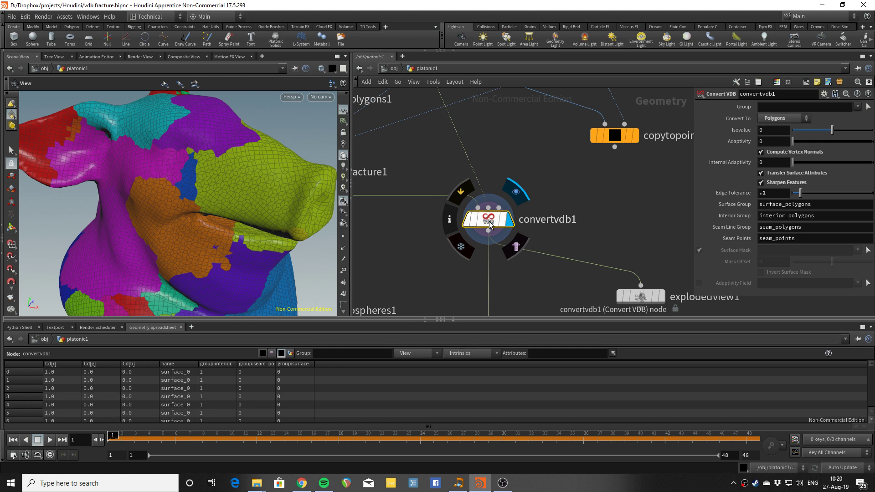
pyautogui.moveTo(201, 187); pyautogui.dragTo(231, 182)
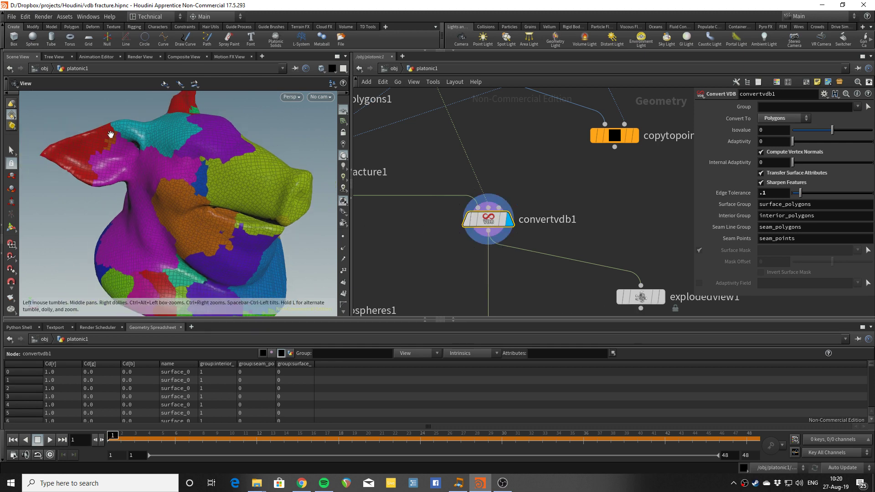
pyautogui.moveTo(508, 174); pyautogui.dragTo(515, 174, button='middle')
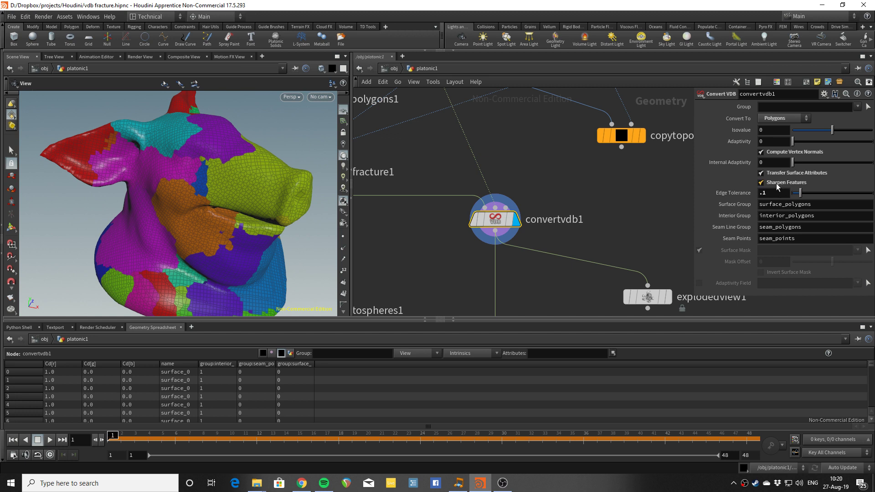
pyautogui.click(762, 182)
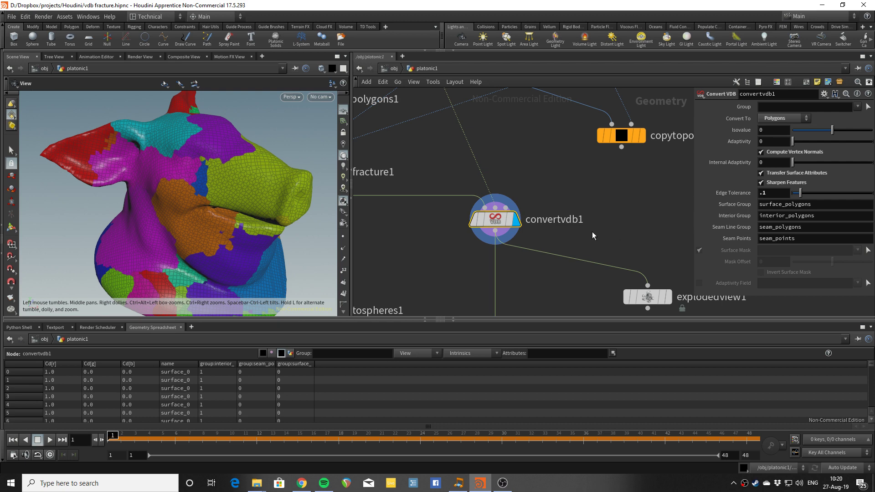
# Display the explodedview1 node and inspect the separated fracture pieces by orbiting around them
pyautogui.scroll(-4, 592, 232)
pyautogui.moveTo(595, 284); pyautogui.dragTo(568, 206, button='middle')
pyautogui.scroll(2, 567, 206)
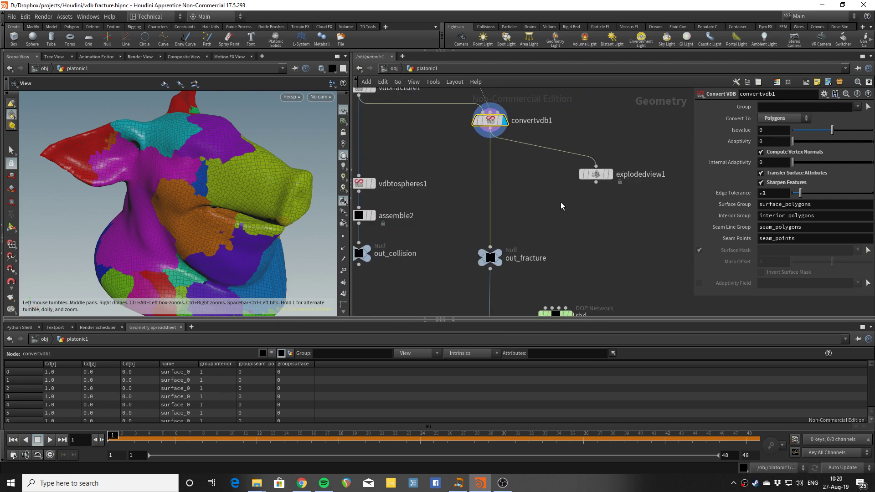
pyautogui.click(611, 174)
pyautogui.moveTo(170, 195); pyautogui.dragTo(299, 237)
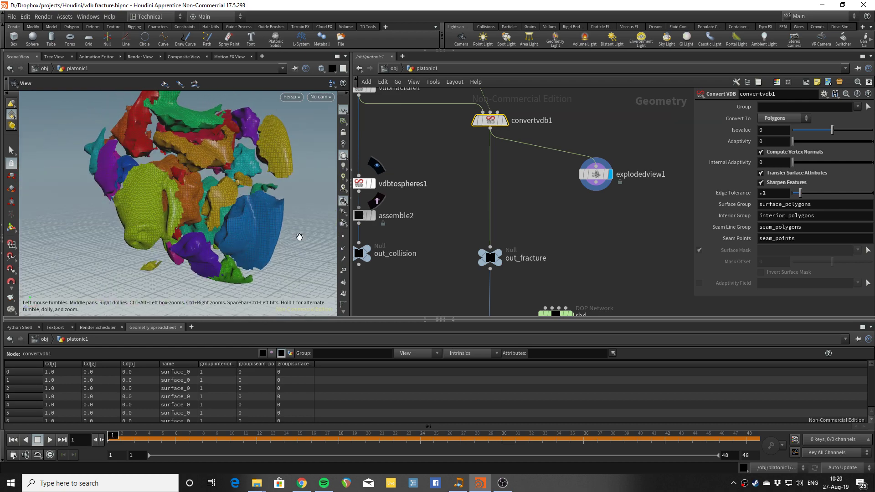
# Enter the rbd DOP network and inspect the rbdpackedobject1 settings and its collision guide geometry
pyautogui.scroll(-3, 547, 214)
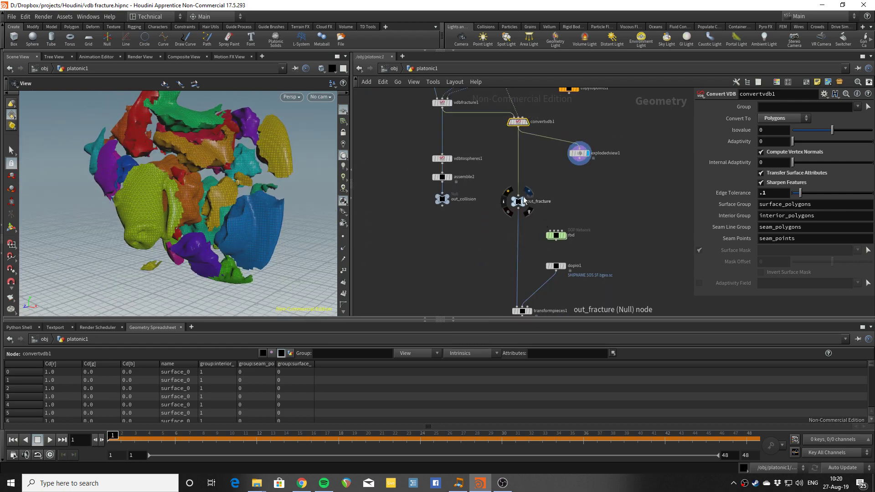
pyautogui.moveTo(543, 267); pyautogui.dragTo(532, 217, button='middle')
pyautogui.scroll(1, 540, 193)
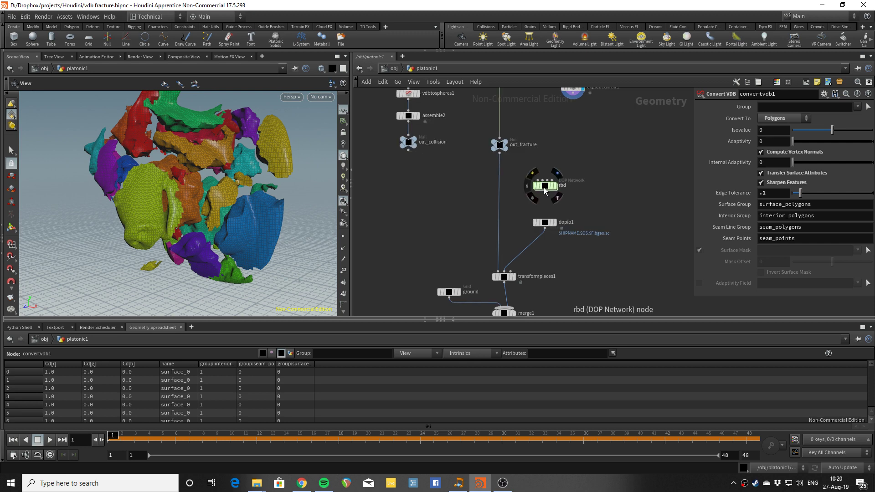
pyautogui.doubleClick(545, 187)
pyautogui.scroll(3, 513, 164)
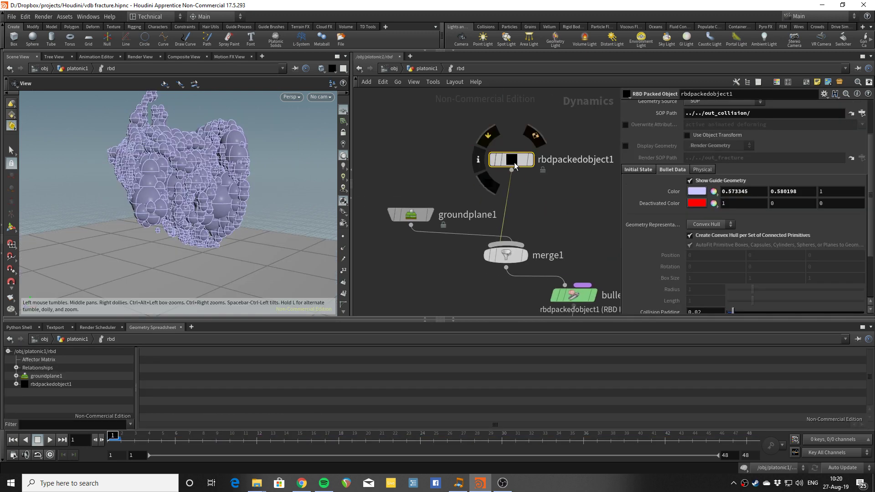
pyautogui.moveTo(541, 201); pyautogui.dragTo(529, 204, button='middle')
pyautogui.scroll(3, 644, 205)
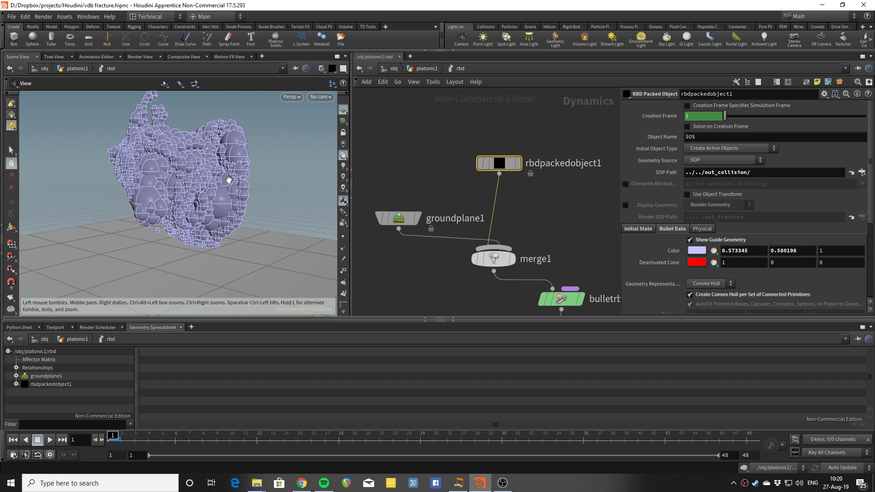
pyautogui.moveTo(220, 175); pyautogui.dragTo(319, 187)
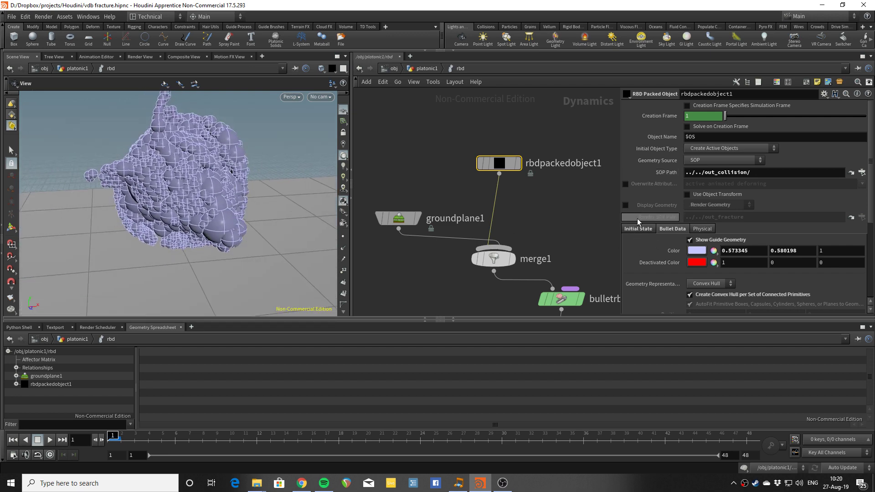
# Play the rigid body simulation twice with the ground in view, returning to the first frame each time
pyautogui.moveTo(311, 203); pyautogui.dragTo(268, 227, button='right')
pyautogui.moveTo(268, 227); pyautogui.dragTo(233, 170, button='middle')
pyautogui.press('Up')
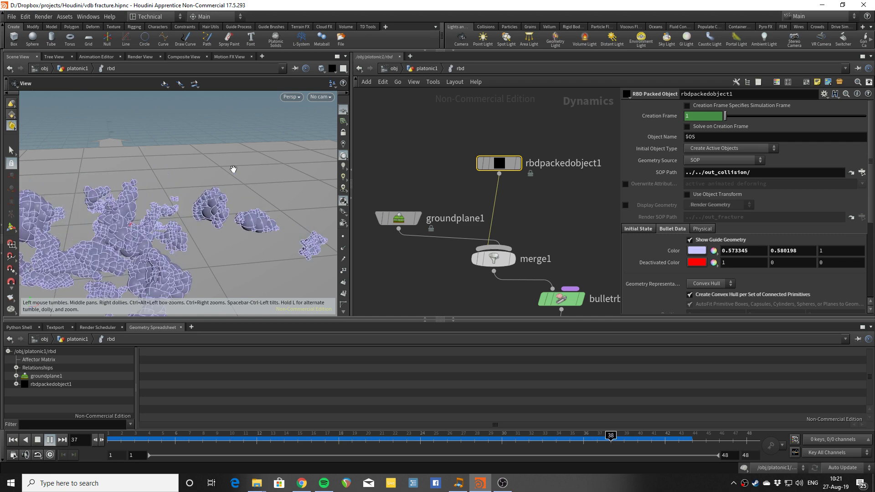
pyautogui.hotkey('ctrl', 'Up')
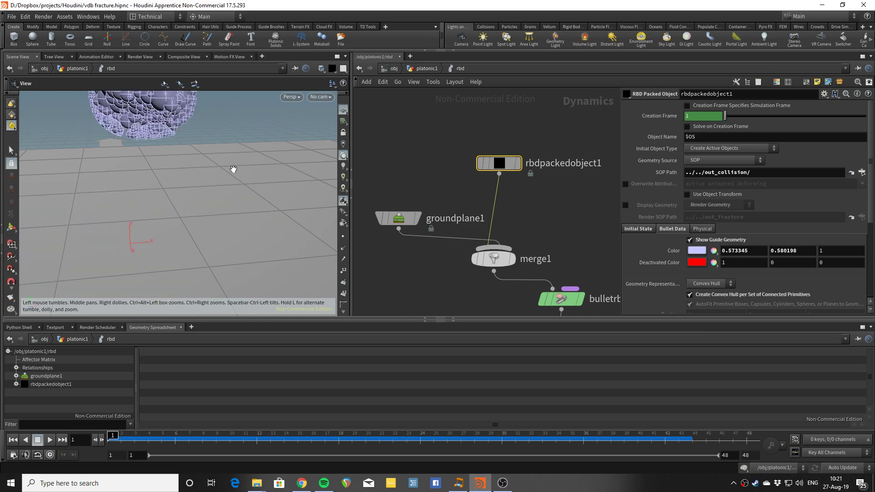
pyautogui.press('Up')
pyautogui.hotkey('ctrl', 'Up')
# Turn off Show Guide Geometry in the Bullet data of rbdpackedobject1
pyautogui.moveTo(235, 168); pyautogui.dragTo(219, 196)
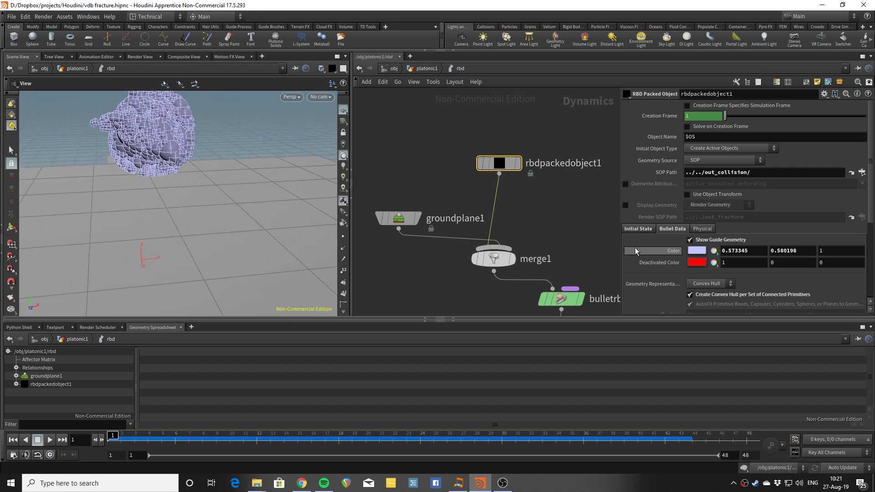
pyautogui.scroll(-3, 662, 260)
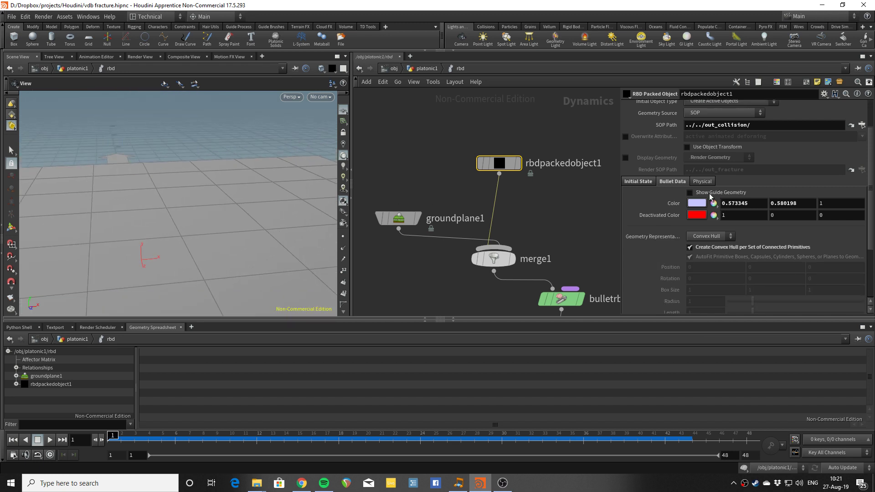
# Enable Display Geometry on rbdpackedobject1 and play the simulation twice with the fractured pieces, returning to the first frame each time
pyautogui.click(626, 158)
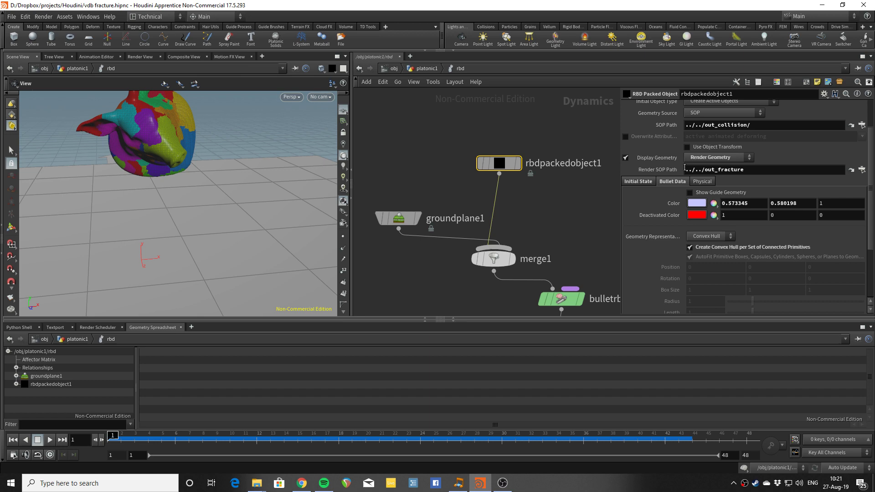
pyautogui.moveTo(299, 172); pyautogui.dragTo(203, 193)
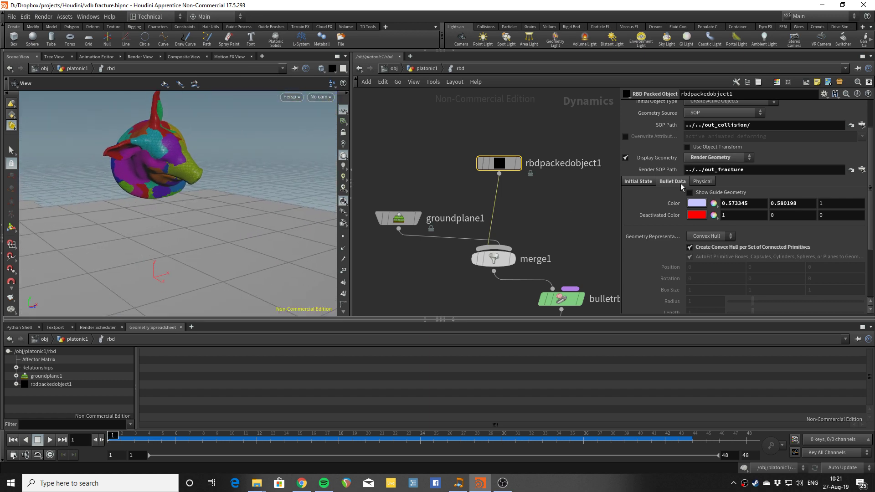
pyautogui.moveTo(278, 193); pyautogui.dragTo(331, 166, button='middle')
pyautogui.press('Up')
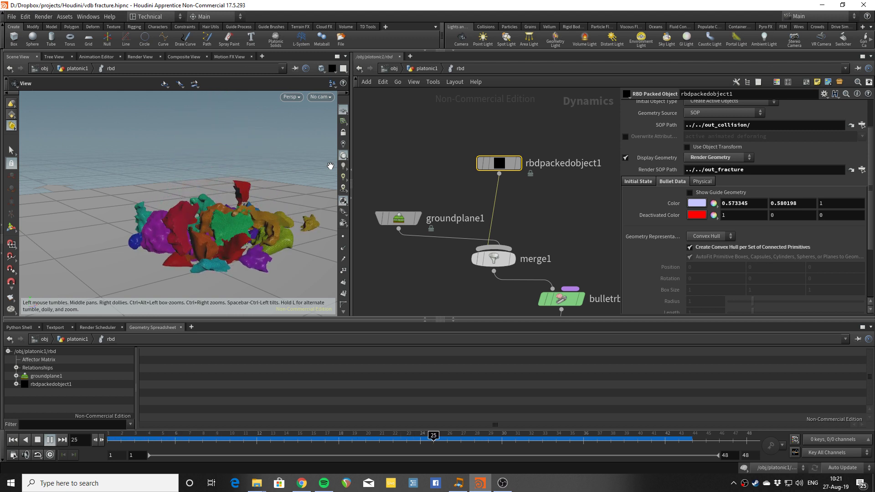
pyautogui.hotkey('ctrl', 'Up')
pyautogui.press('Up')
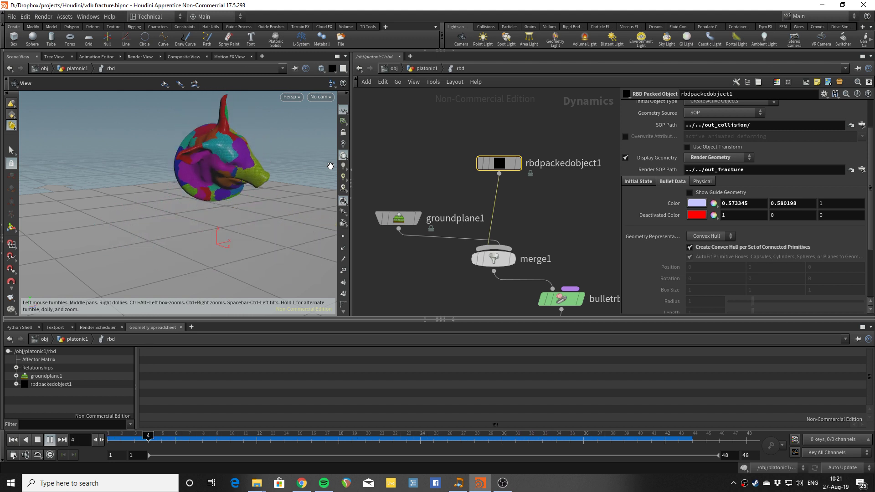
pyautogui.hotkey('ctrl', 'Up')
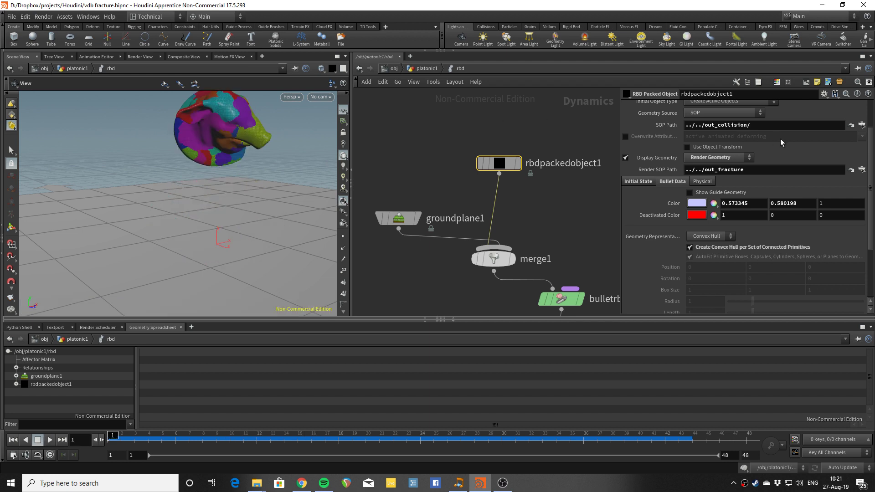
# Disable Display Geometry, re-enable Show Guide Geometry on rbdpackedobject1, and briefly play the simulation before returning to the first frame
pyautogui.click(626, 158)
pyautogui.press('Up')
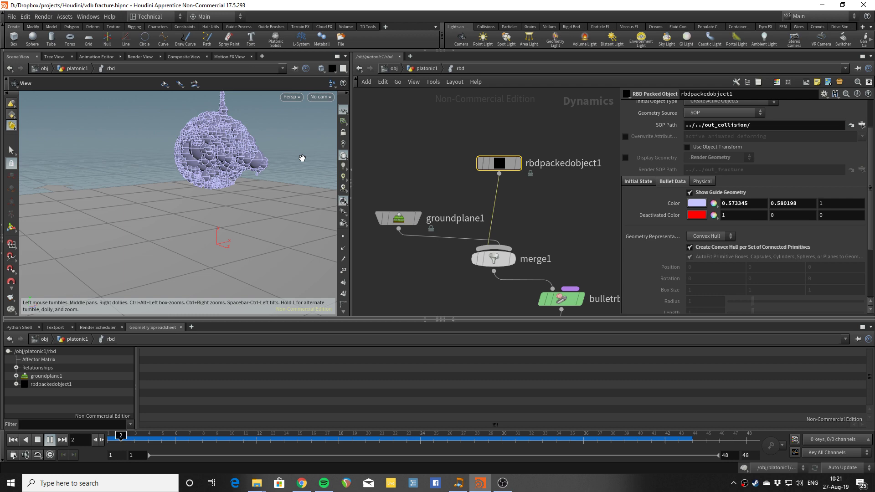
pyautogui.hotkey('ctrl', 'Up')
# Examine the rbdpackedobject1 Bullet Data settings, including geometry representation, collision padding and shrink amount, along with the collision guides
pyautogui.scroll(-1, 573, 215)
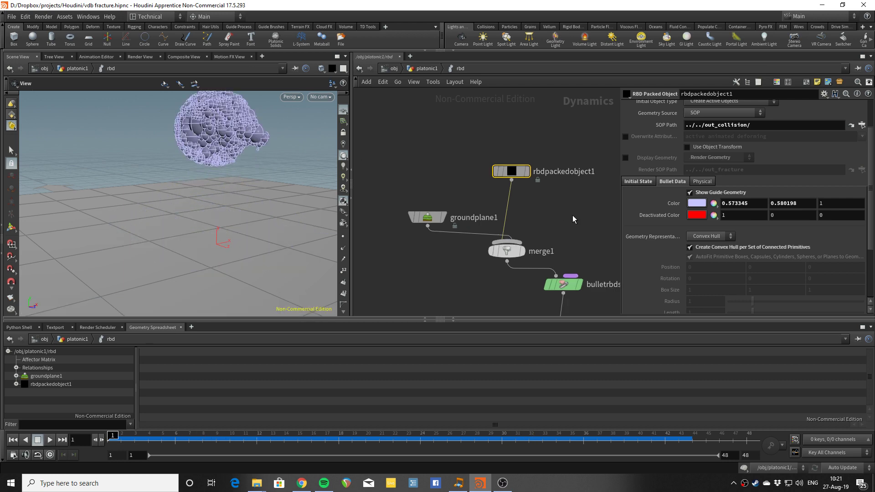
pyautogui.moveTo(560, 212); pyautogui.dragTo(530, 185, button='middle')
pyautogui.scroll(-3, 633, 236)
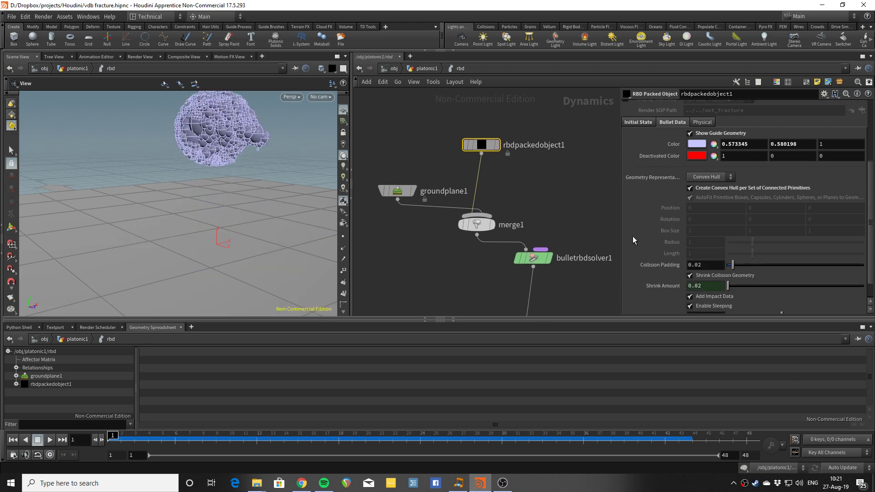
pyautogui.scroll(-2, 659, 217)
pyautogui.scroll(2, 659, 217)
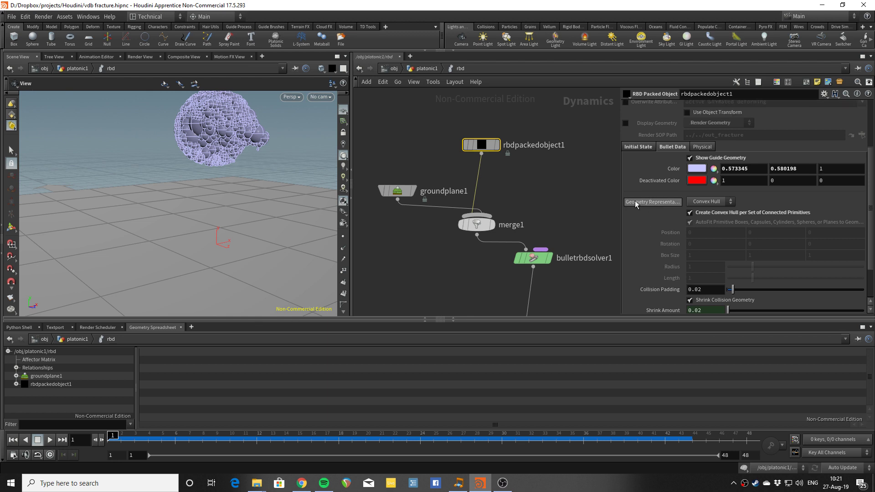
pyautogui.scroll(2, 635, 201)
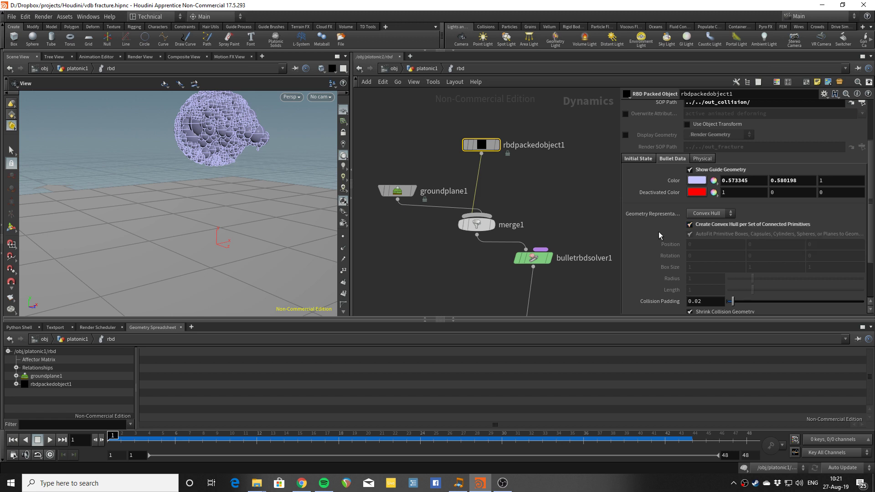
pyautogui.scroll(2, 660, 235)
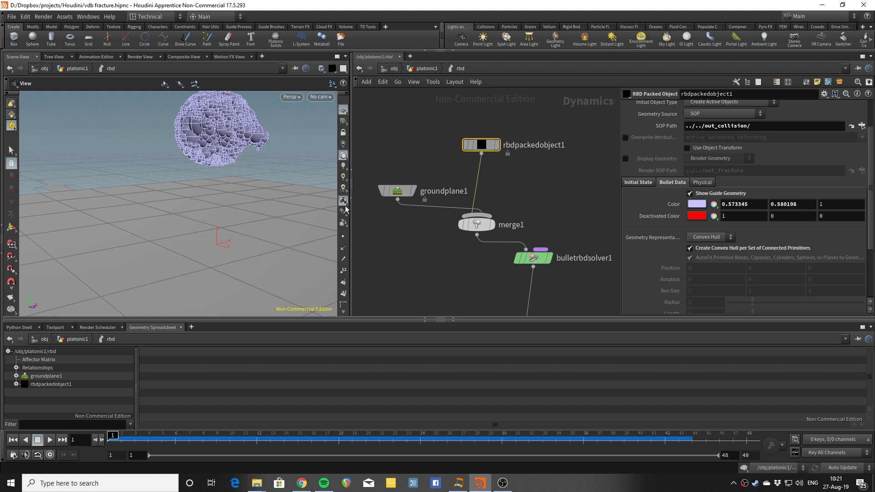
pyautogui.moveTo(295, 194); pyautogui.dragTo(255, 204)
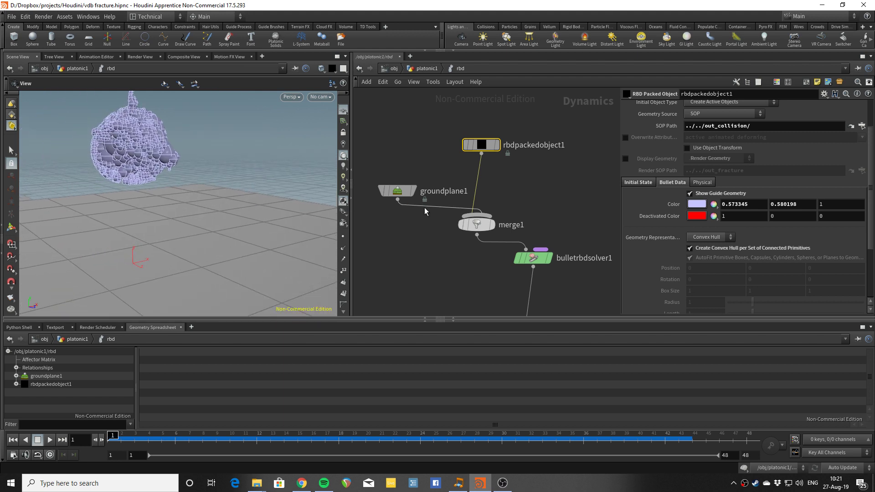
# Return to the platonic1 geometry network and inspect the point attributes of assemble2, including the piece names
pyautogui.press('u')
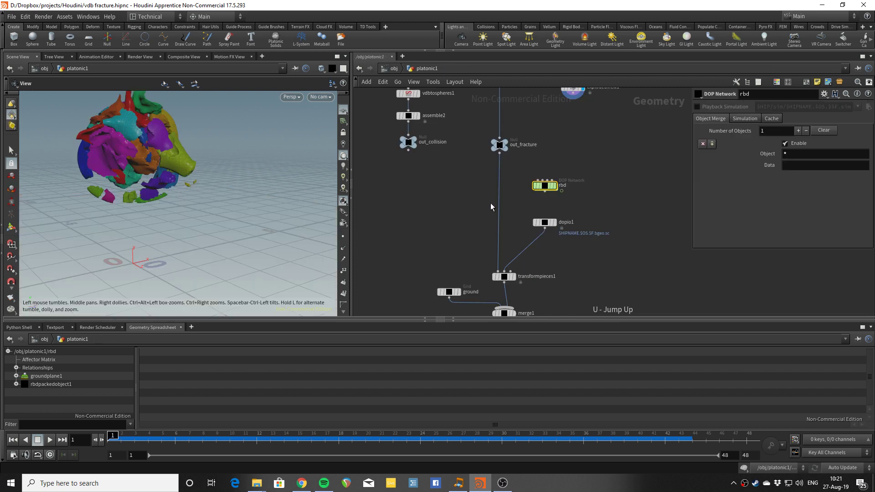
pyautogui.moveTo(485, 235); pyautogui.dragTo(522, 273, button='middle')
pyautogui.scroll(-4, 471, 179)
pyautogui.scroll(5, 501, 212)
pyautogui.click(453, 204)
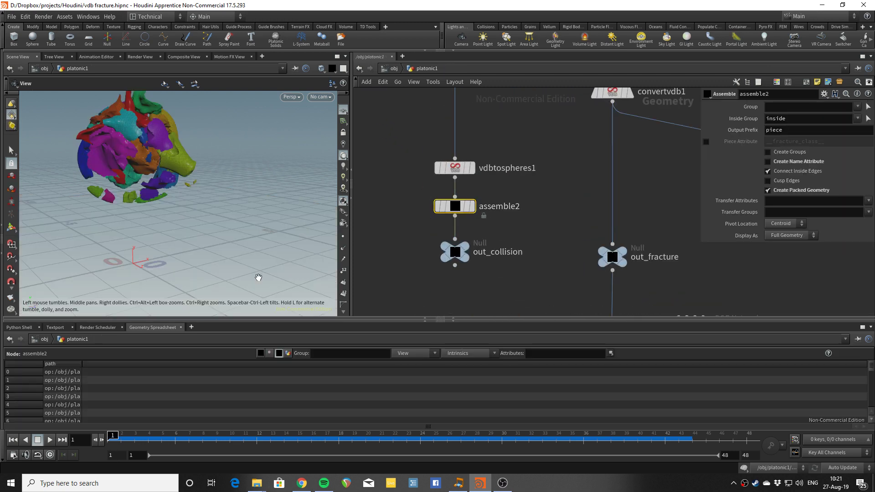
pyautogui.click(264, 355)
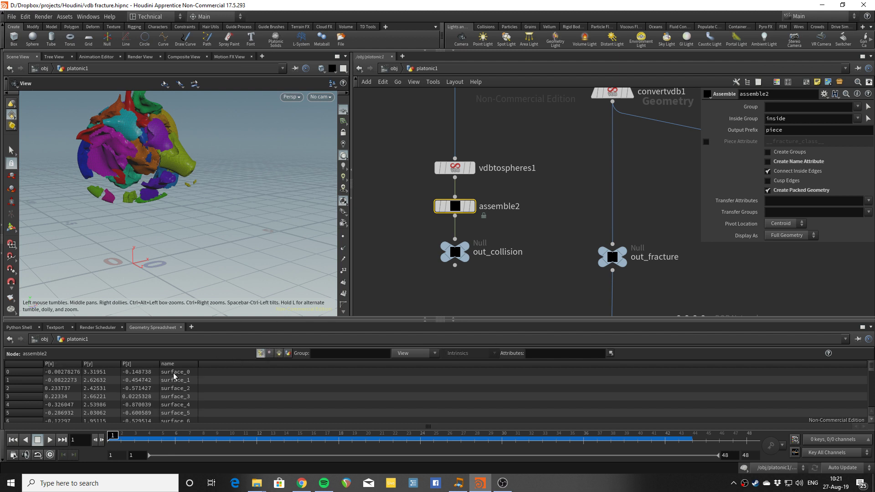
# Inspect the primitive attributes of vdbfracture1 to check the name assigned to each fractured surface
pyautogui.moveTo(373, 137); pyautogui.dragTo(384, 319, button='middle')
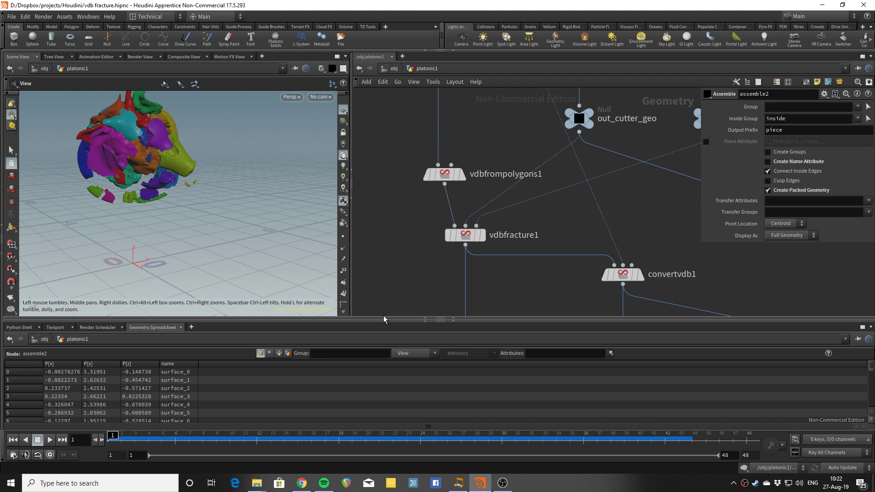
pyautogui.moveTo(429, 263); pyautogui.dragTo(426, 207, button='middle')
pyautogui.click(463, 181)
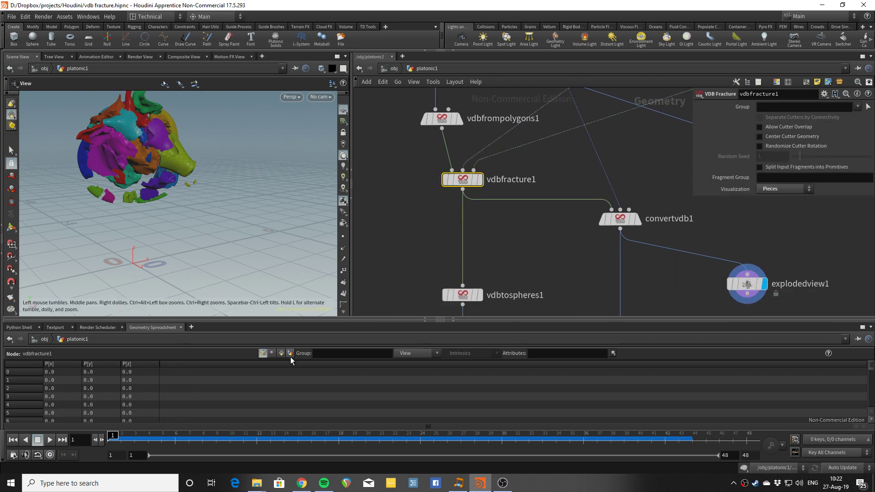
pyautogui.click(281, 354)
# Select assemble2 below vdbtospheres1 and examine its Create Name Attribute and Create Packed Geometry options
pyautogui.moveTo(432, 314); pyautogui.dragTo(435, 208, button='middle')
pyautogui.click(453, 206)
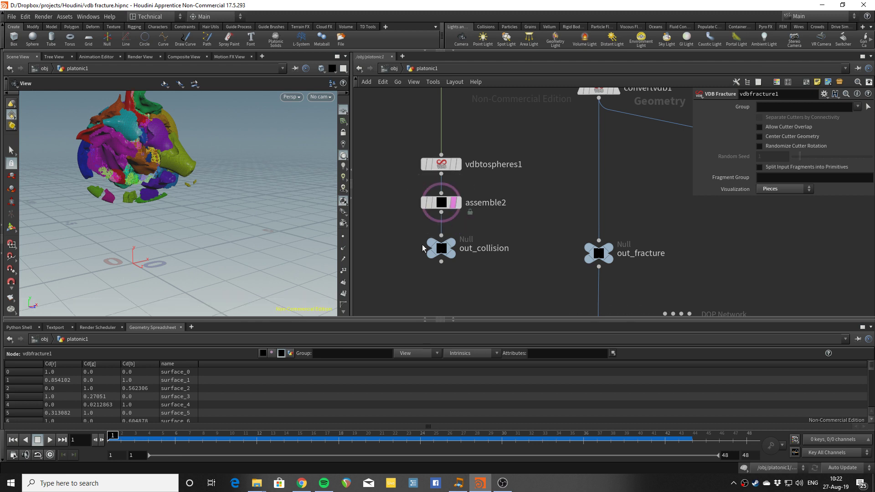
pyautogui.click(458, 208)
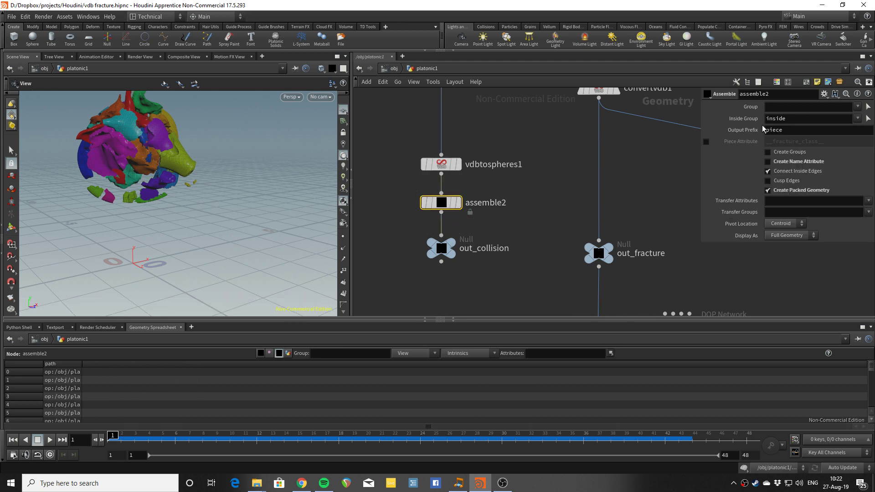
pyautogui.click(781, 163)
# Enter the rbd DOP network and examine the solver settings of bulletrbdsolver1
pyautogui.moveTo(559, 226); pyautogui.dragTo(550, 216, button='middle')
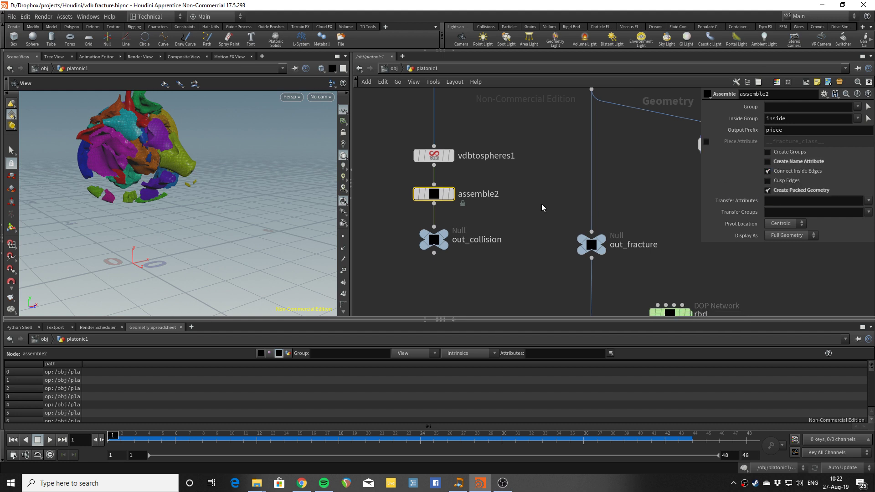
pyautogui.scroll(-3, 511, 138)
pyautogui.moveTo(511, 138); pyautogui.dragTo(448, 141, button='middle')
pyautogui.scroll(3, 485, 176)
pyautogui.scroll(-2, 485, 255)
pyautogui.moveTo(484, 256); pyautogui.dragTo(451, 165, button='middle')
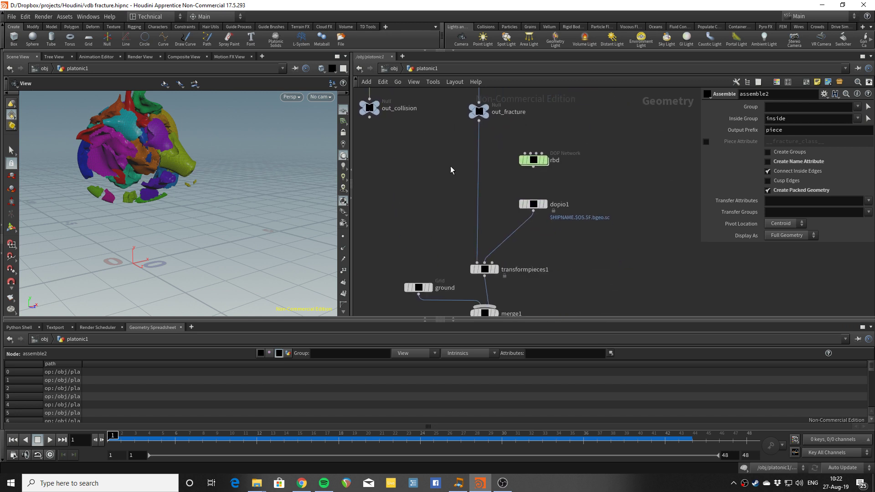
pyautogui.moveTo(447, 215); pyautogui.dragTo(439, 156, button='middle')
pyautogui.scroll(2, 510, 191)
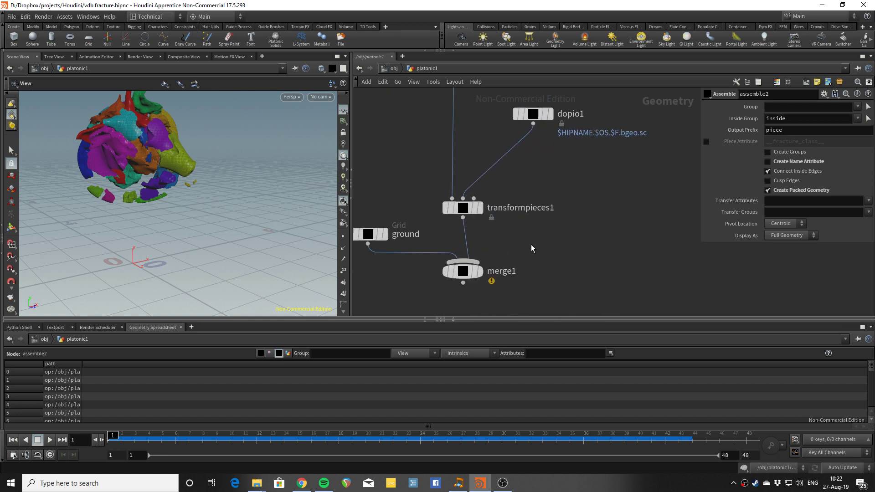
pyautogui.moveTo(544, 150); pyautogui.dragTo(533, 213, button='middle')
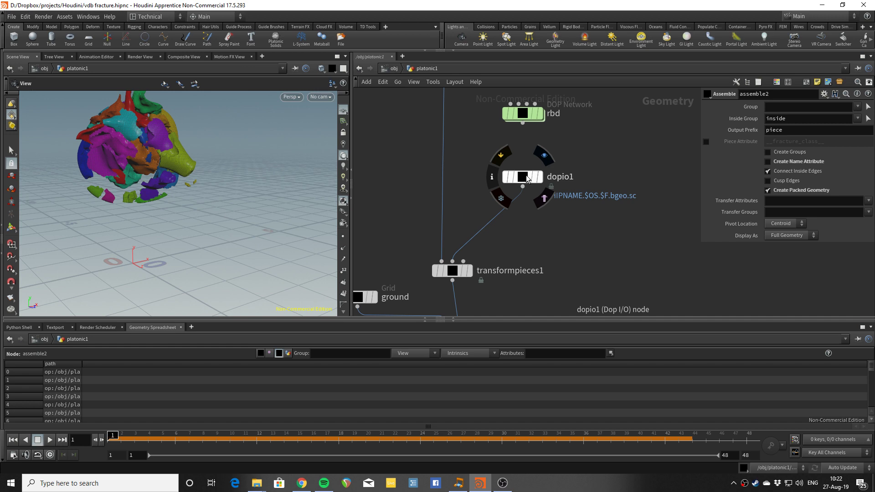
pyautogui.doubleClick(523, 113)
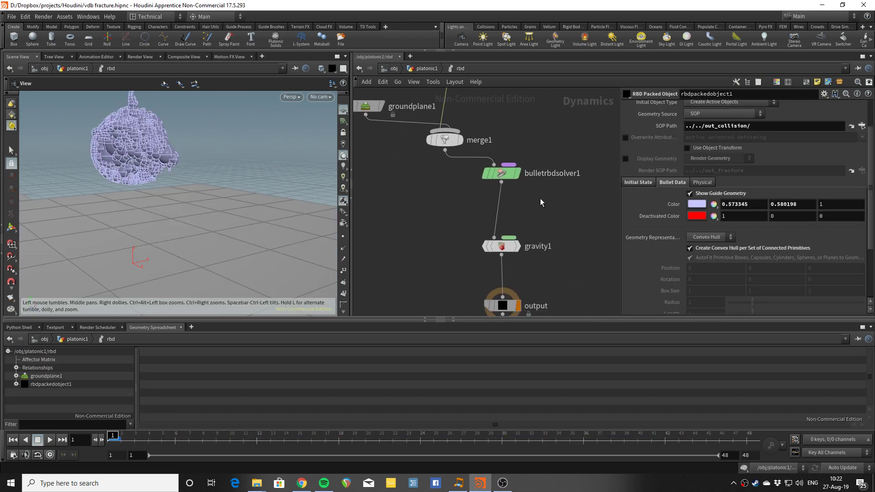
pyautogui.click(480, 156)
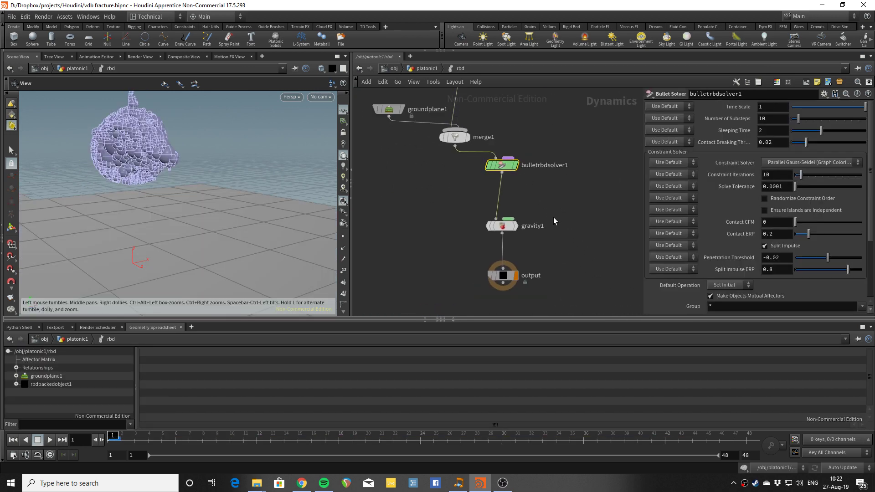
# Return to the geometry network and examine the dopio1 import settings, including its DOP Network path and imported Geometry field
pyautogui.press('u')
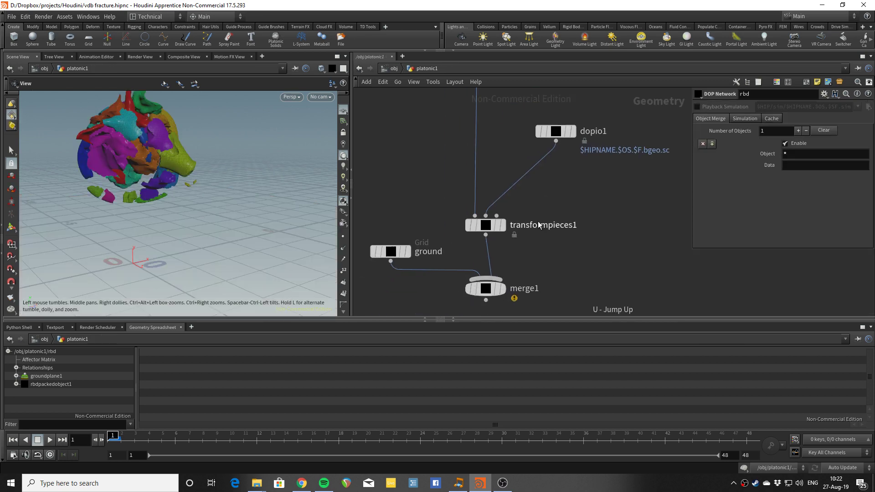
pyautogui.click(561, 173)
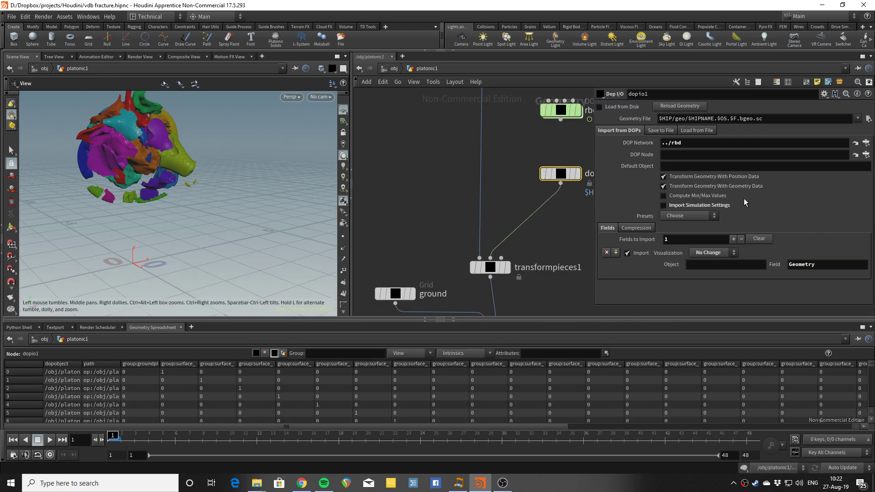
pyautogui.doubleClick(803, 264)
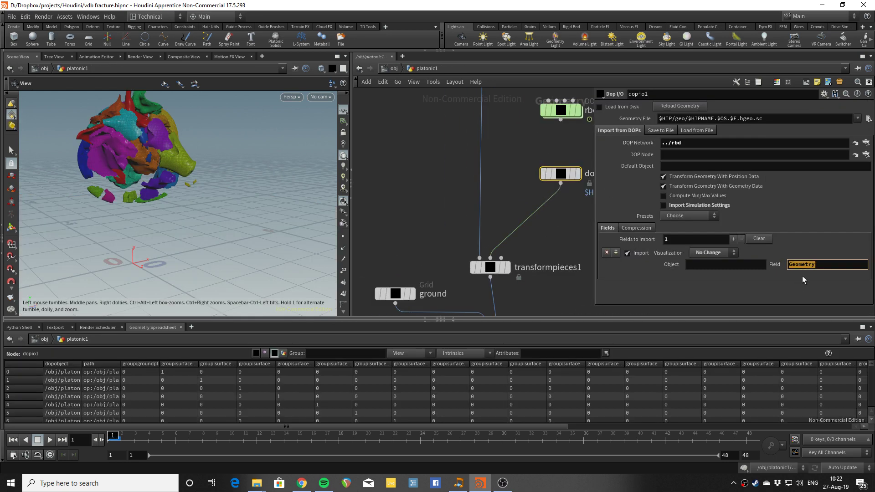
pyautogui.click(804, 280)
pyautogui.moveTo(549, 151); pyautogui.dragTo(523, 158, button='middle')
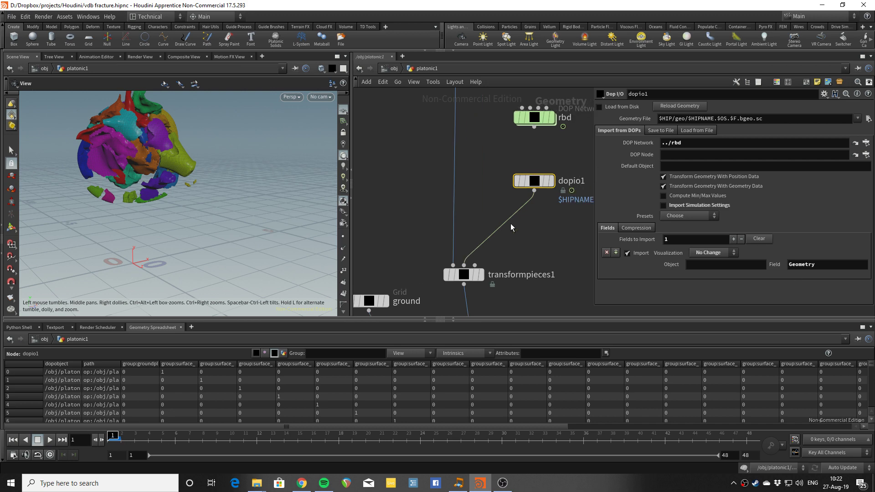
# Display transformpieces1, play the simulation on the fractured pieces, and return to the first frame
pyautogui.click(485, 255)
pyautogui.click(458, 278)
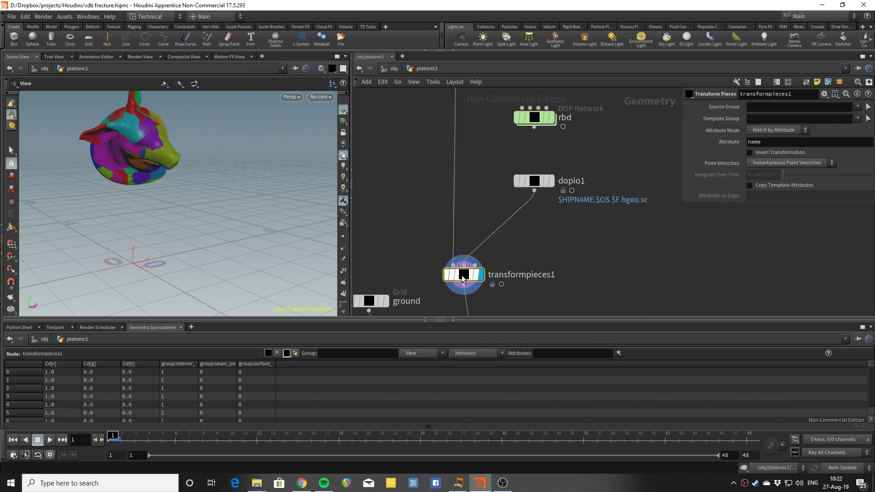
pyautogui.press('Up')
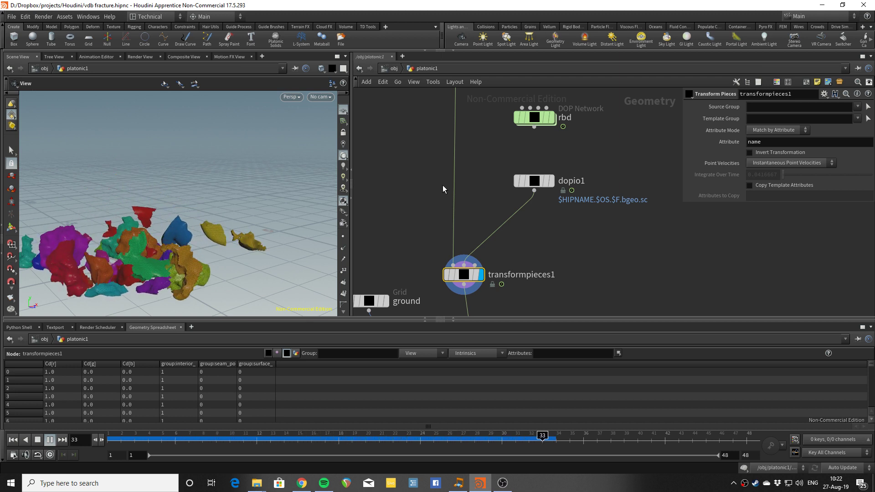
pyautogui.hotkey('ctrl', 'Up')
# Review the node chain from vdbfracture1 down to merge1 and replay the simulation on transformpieces1
pyautogui.moveTo(491, 131); pyautogui.dragTo(519, 227, button='middle')
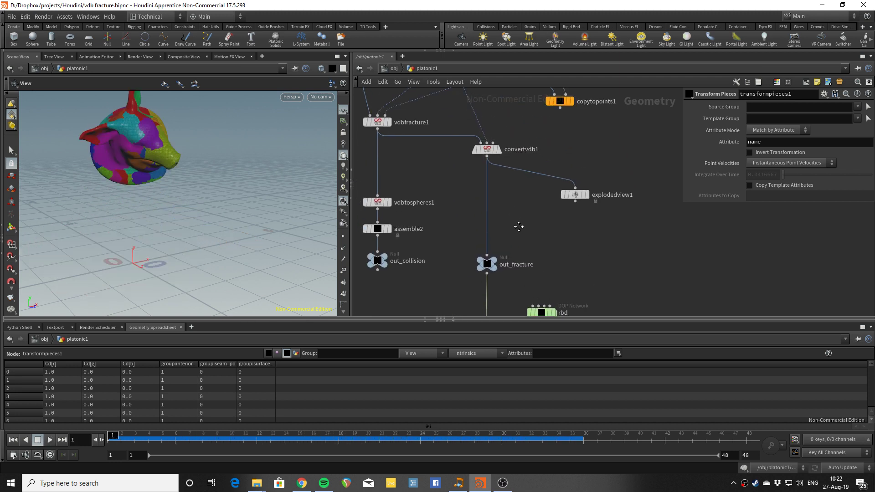
pyautogui.moveTo(492, 196); pyautogui.dragTo(511, 146, button='middle')
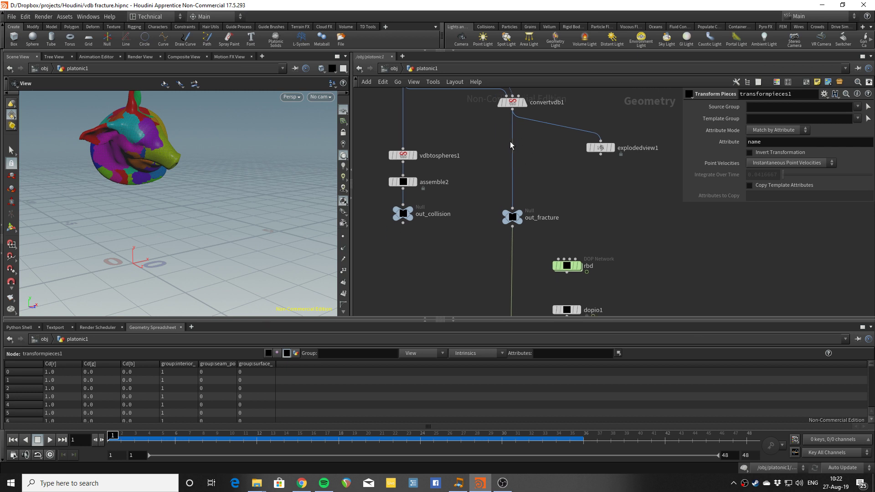
pyautogui.moveTo(486, 226); pyautogui.dragTo(470, 156, button='middle')
pyautogui.moveTo(469, 209); pyautogui.dragTo(464, 159, button='middle')
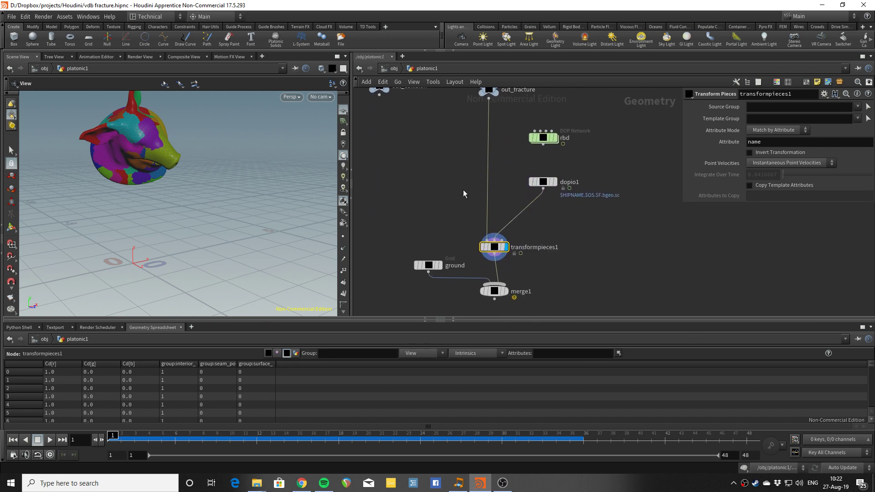
pyautogui.press('Up')
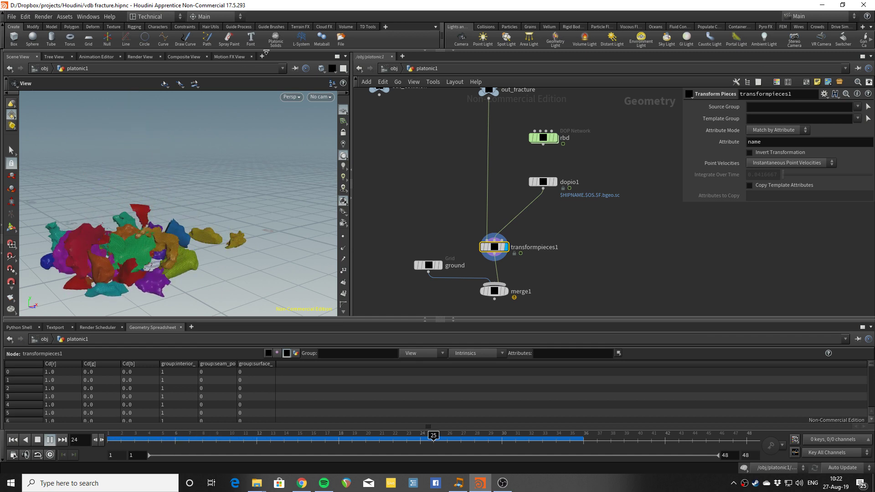
# Replay the simulation several times from a closer angle to examine how the pig head pieces break apart and scatter
pyautogui.moveTo(186, 246); pyautogui.dragTo(219, 201, button='middle')
pyautogui.moveTo(219, 201); pyautogui.dragTo(229, 232)
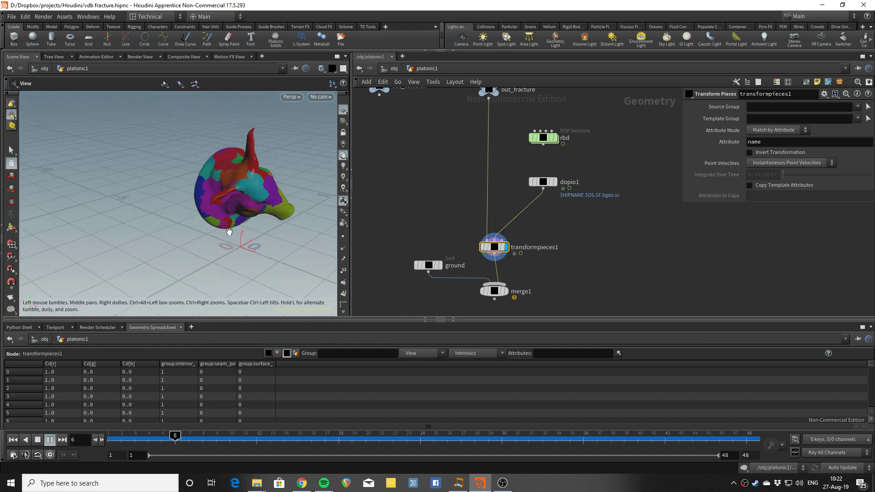
pyautogui.moveTo(229, 232); pyautogui.dragTo(222, 223, button='middle')
pyautogui.hotkey('ctrl', 'Up')
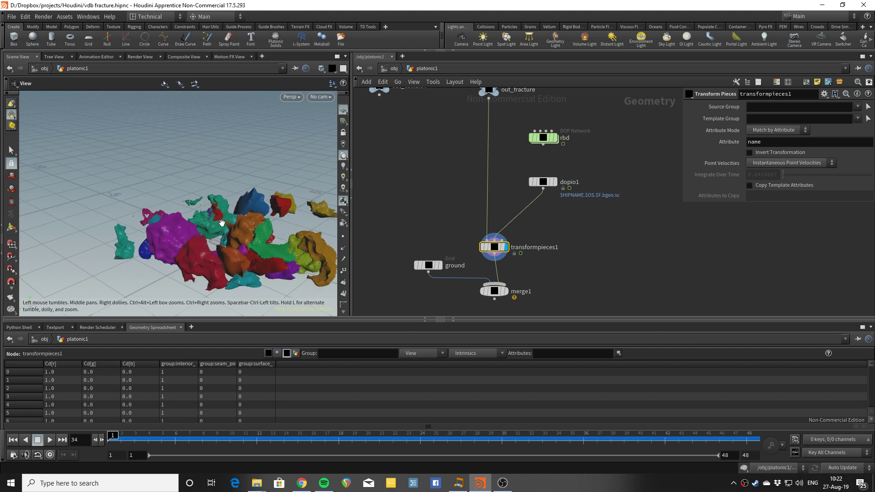
pyautogui.press('Up')
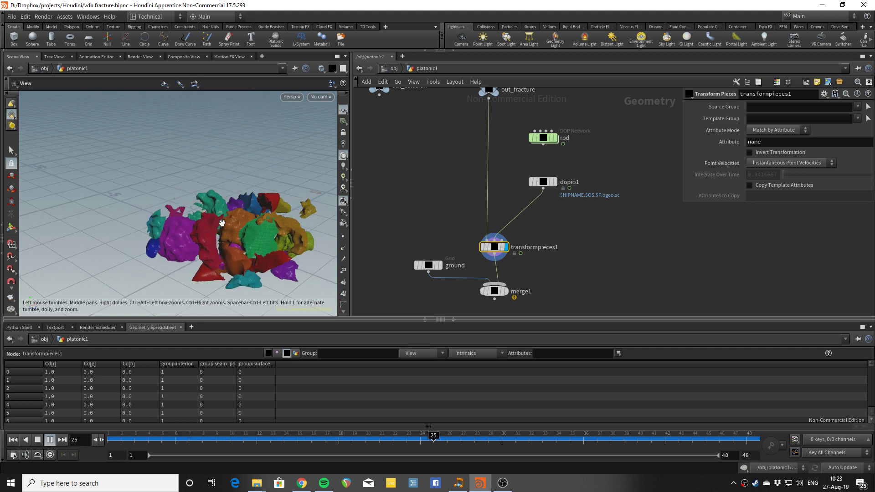
pyautogui.press('Up')
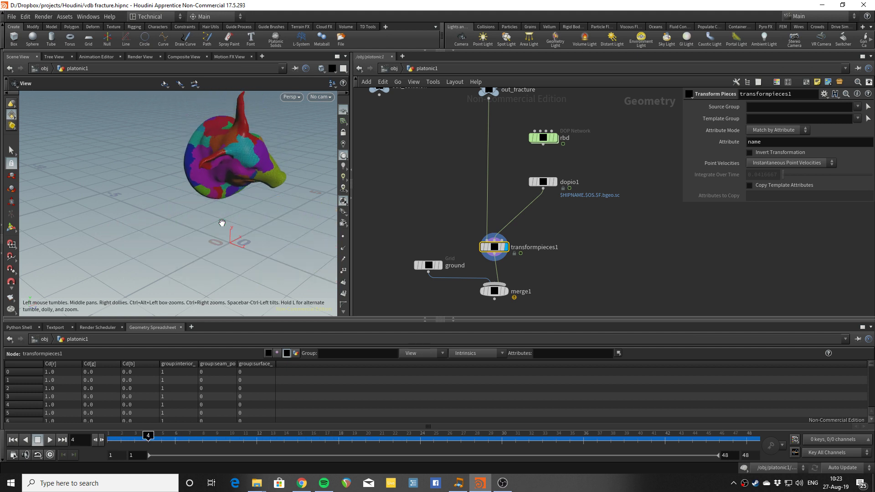
pyautogui.press('Up')
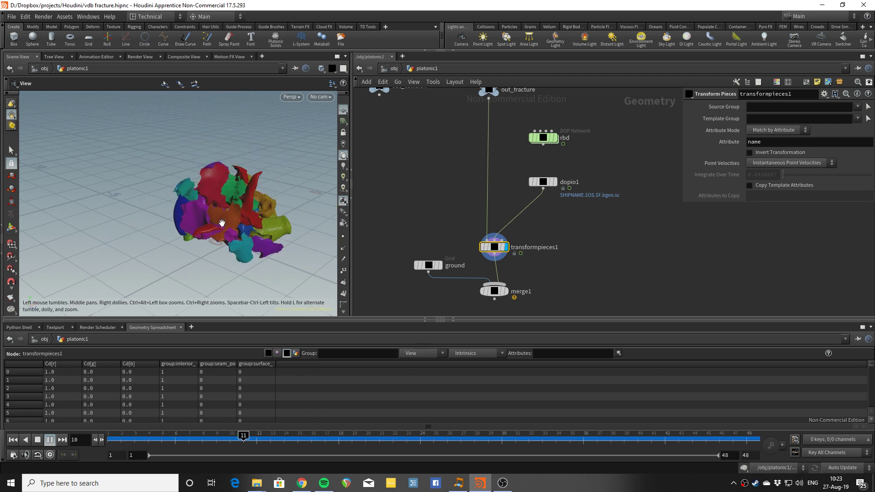
pyautogui.hotkey('ctrl', 'Up')
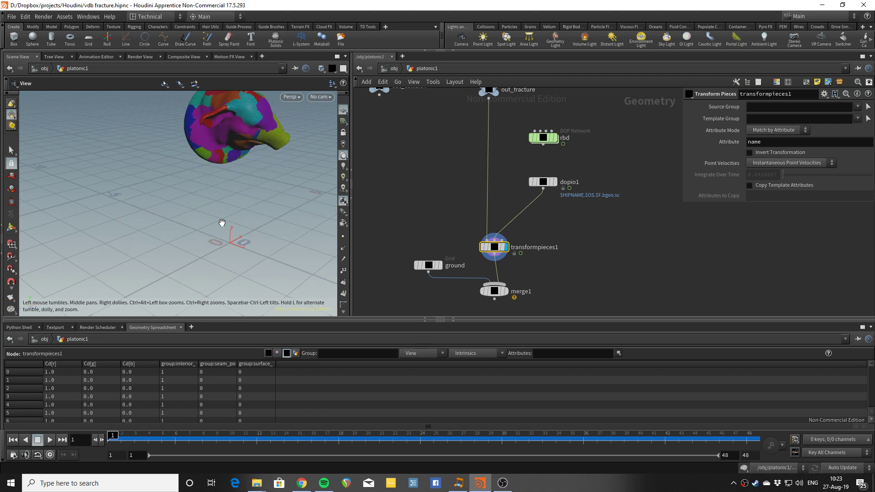
pyautogui.press('Up')
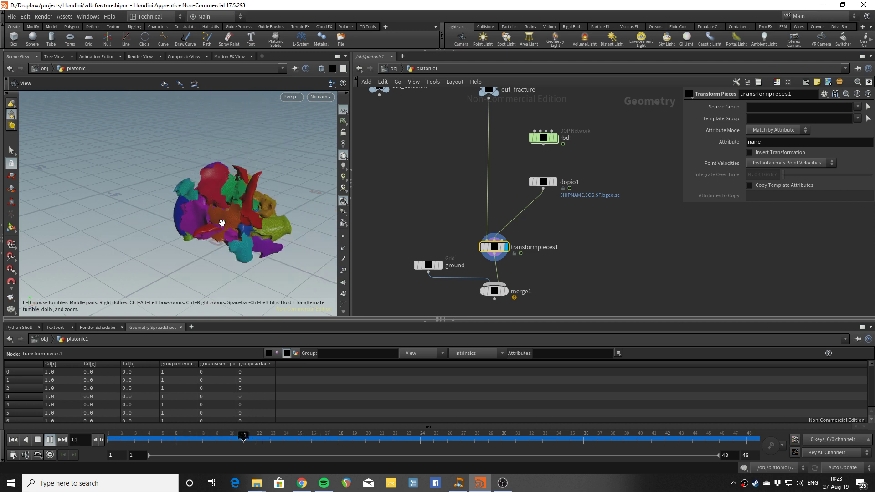
pyautogui.press('Up')
# Add a Pack node on the wire between transformpieces1 and merge1
pyautogui.scroll(2, 560, 246)
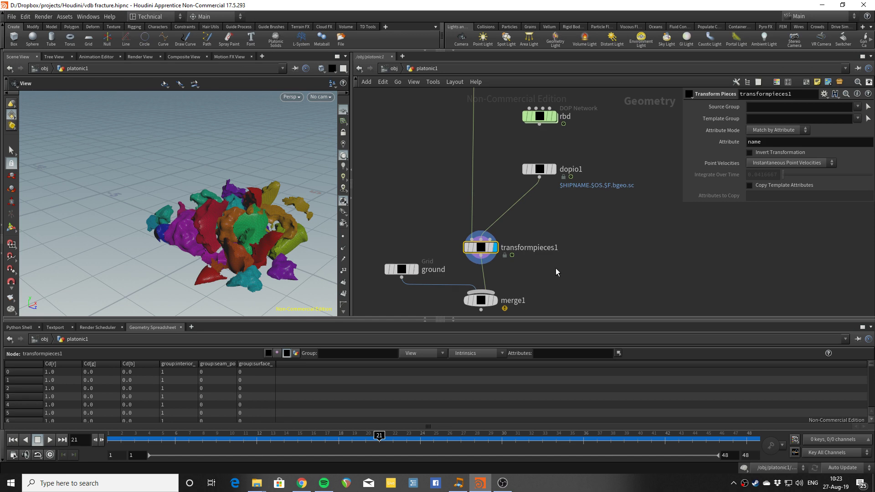
pyautogui.moveTo(557, 272); pyautogui.dragTo(562, 213, button='middle')
pyautogui.scroll(2, 552, 221)
pyautogui.press('Tab')
pyautogui.write('p')
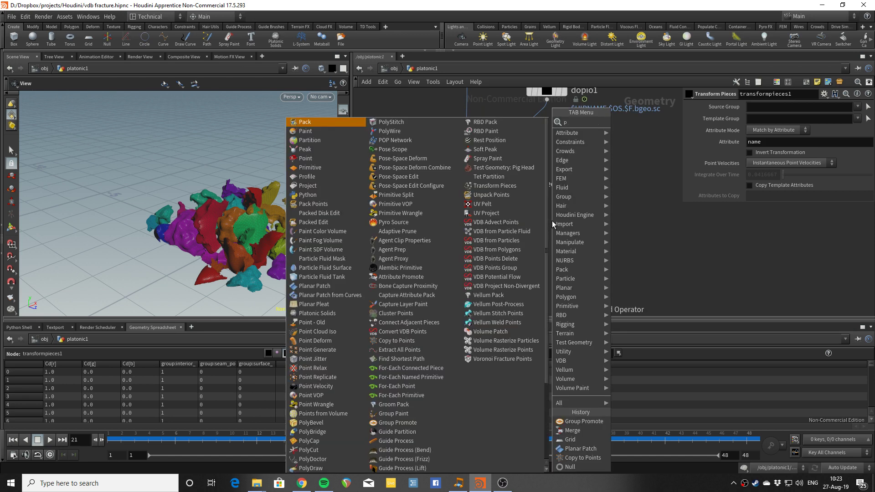
pyautogui.write('ack')
pyautogui.press('Return')
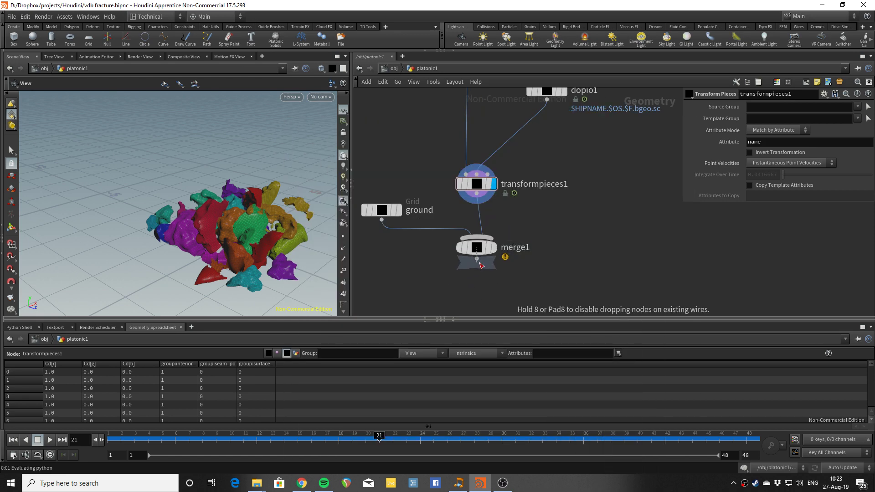
pyautogui.click(478, 228)
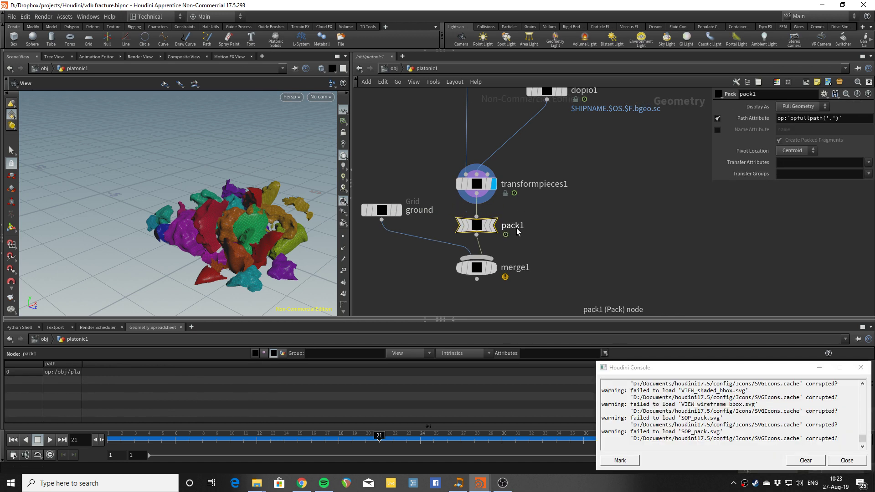
# Display merge1 and inspect the packed pieces on the ground at frame 11, dismissing the Houdini Console
pyautogui.click(493, 268)
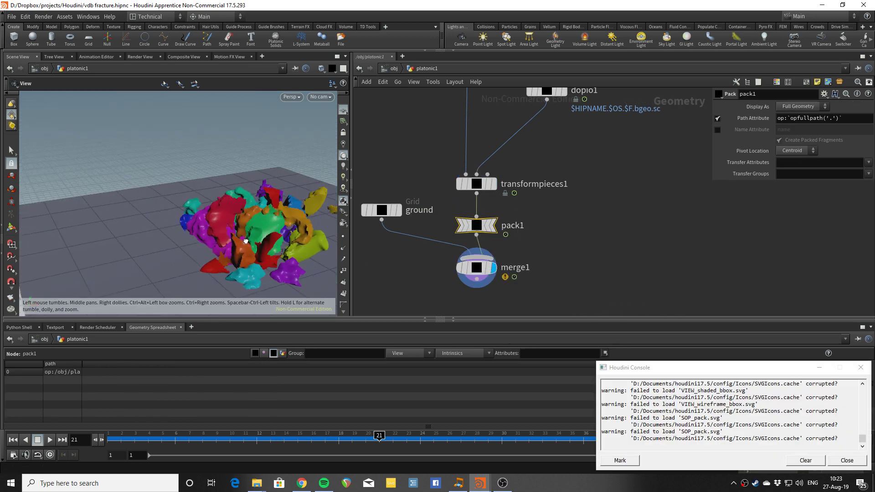
pyautogui.moveTo(176, 438); pyautogui.dragTo(244, 439)
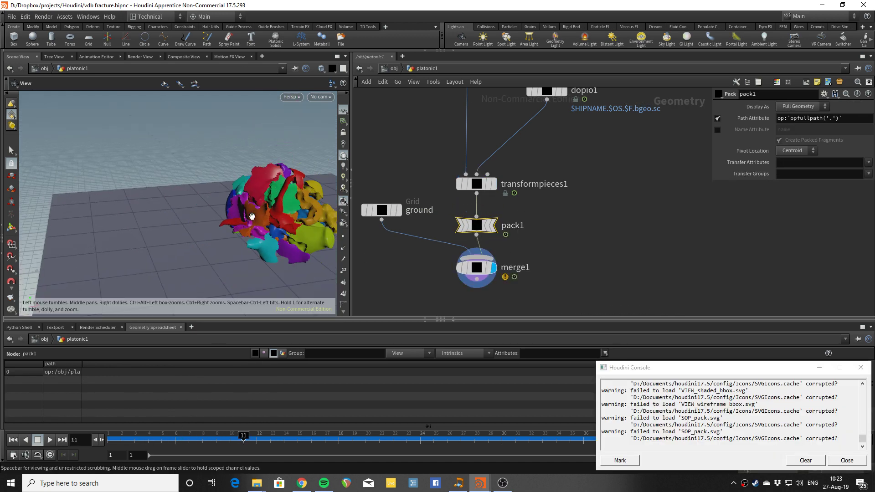
pyautogui.click(846, 461)
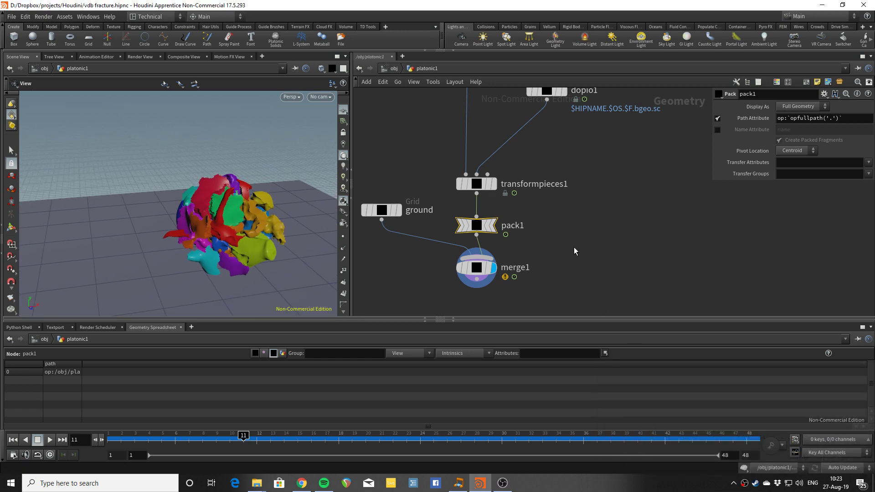
pyautogui.moveTo(484, 230)
pyautogui.moveTo(251, 176); pyautogui.dragTo(244, 214)
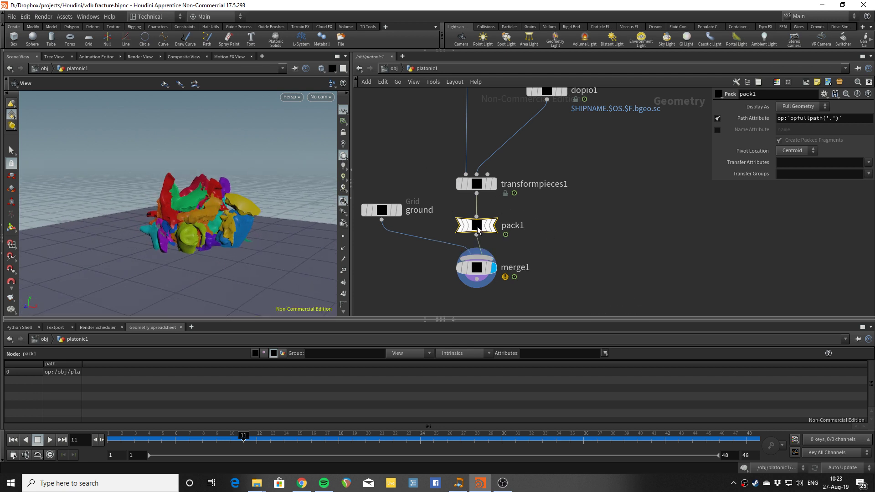
# Review the complete node network from the source geometry at its start down to merge1, with the simulation at frame 1
pyautogui.moveTo(596, 178); pyautogui.dragTo(589, 220, button='middle')
pyautogui.scroll(-2, 611, 218)
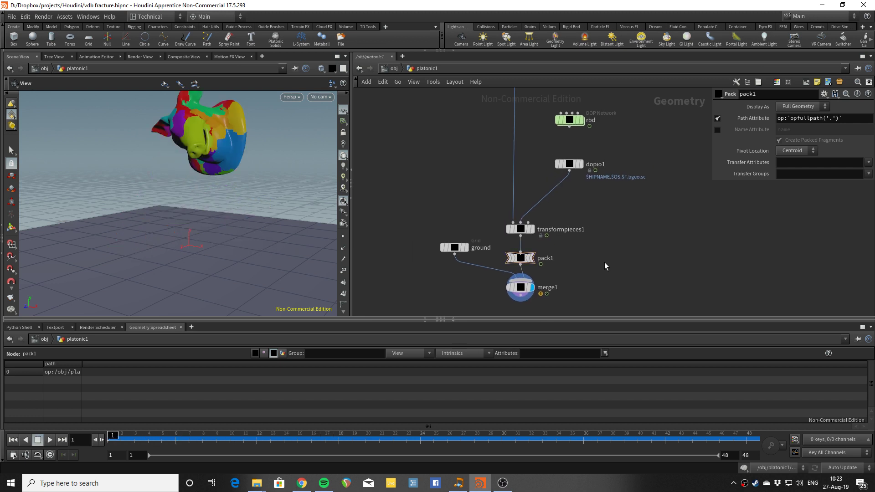
pyautogui.scroll(-4, 612, 247)
pyautogui.moveTo(623, 162); pyautogui.dragTo(609, 221, button='middle')
pyautogui.scroll(-2, 610, 220)
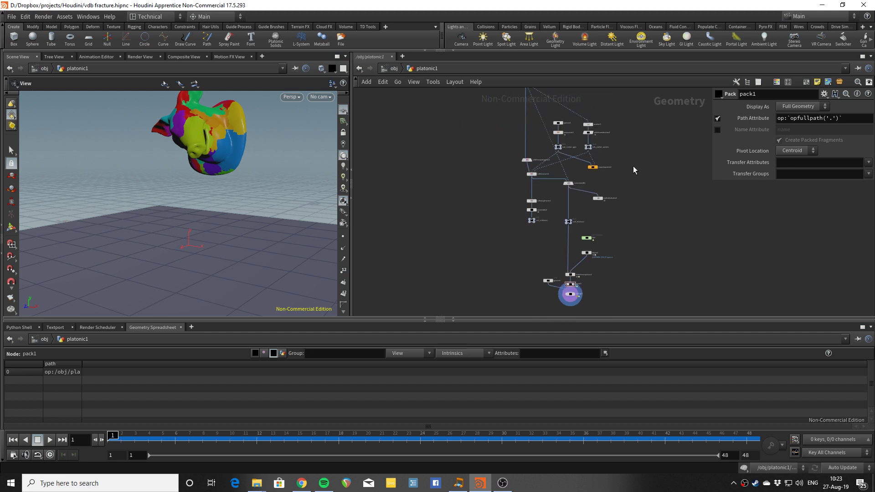
pyautogui.scroll(-1, 636, 170)
pyautogui.moveTo(635, 170); pyautogui.dragTo(612, 195, button='middle')
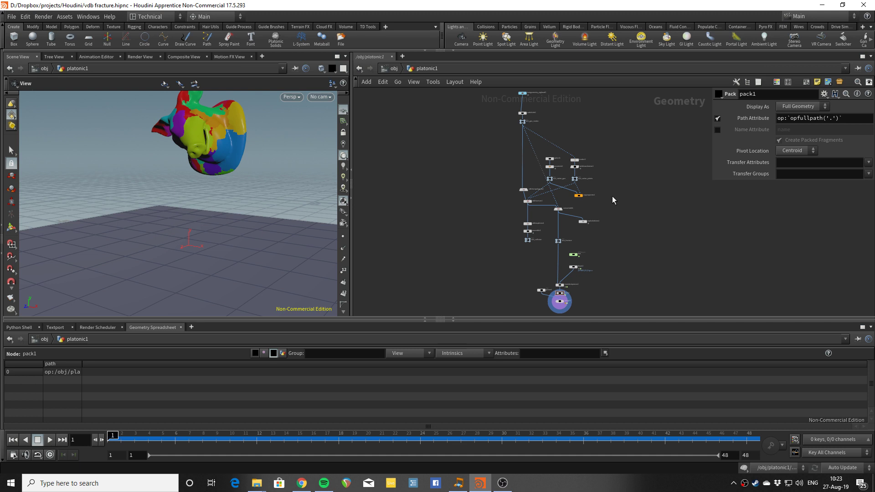